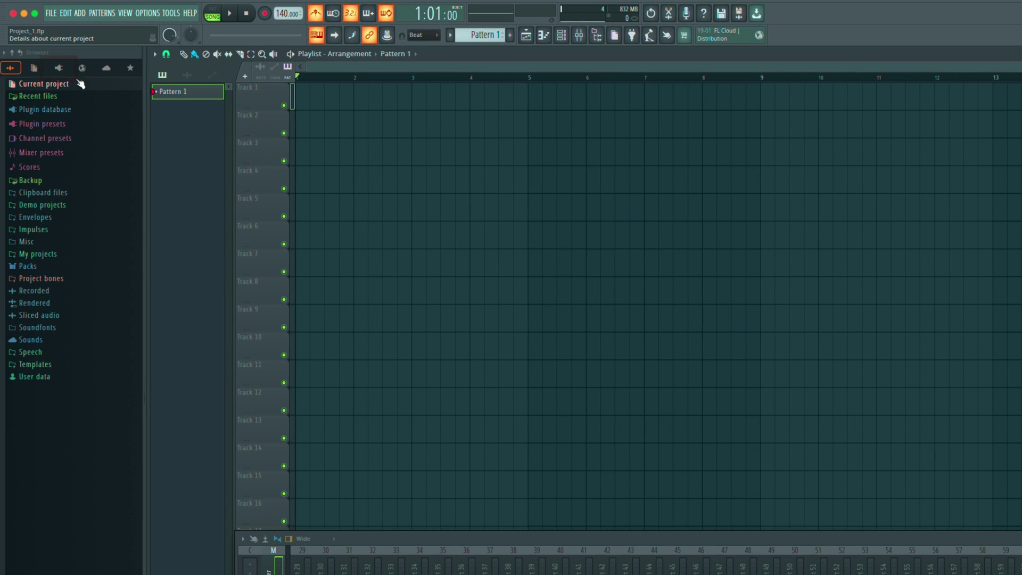
Show the Plugin database in the browser and save the project.
left_click(59, 68)
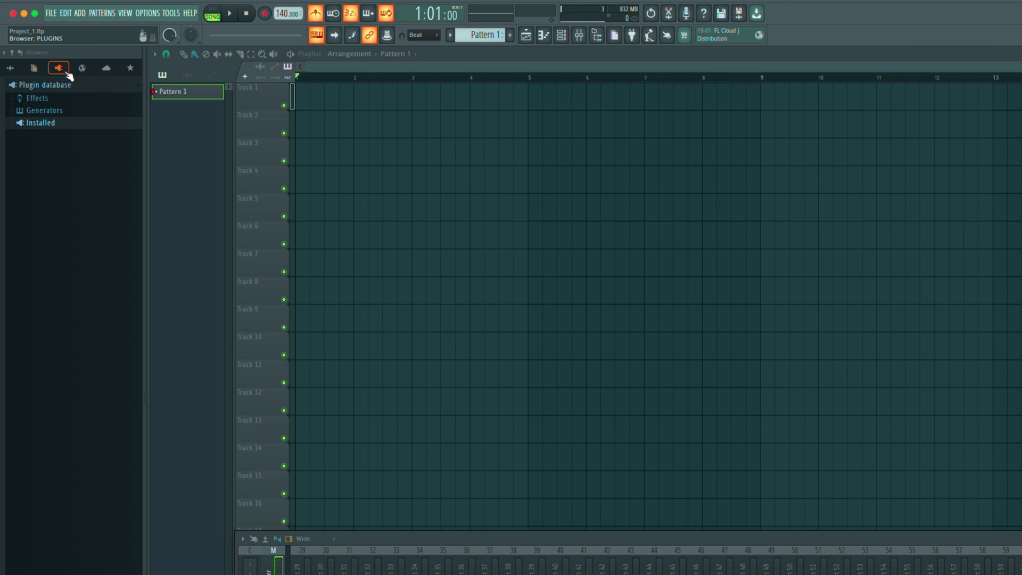
key("super+s")
left_click(152, 16)
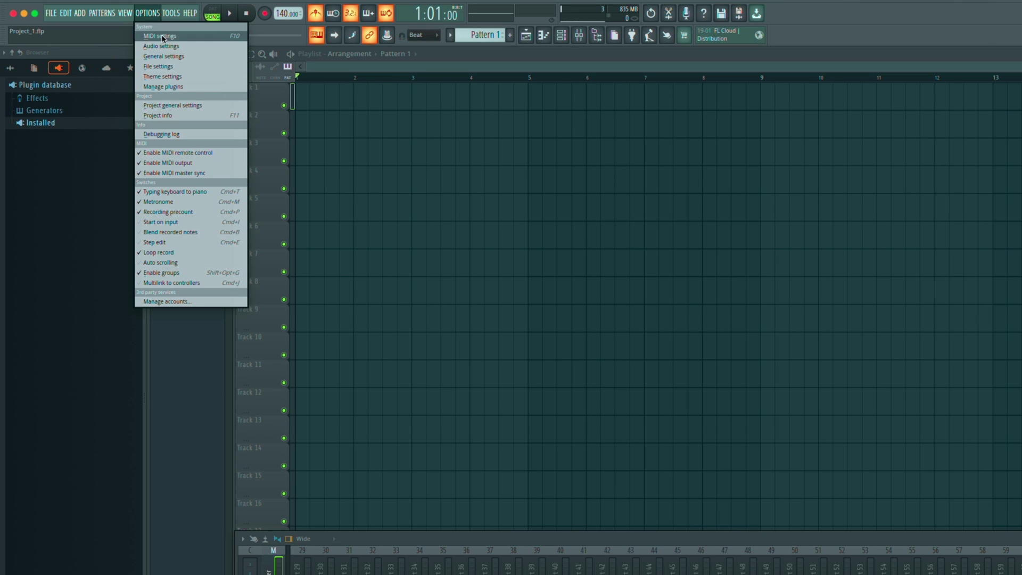
left_click(180, 89)
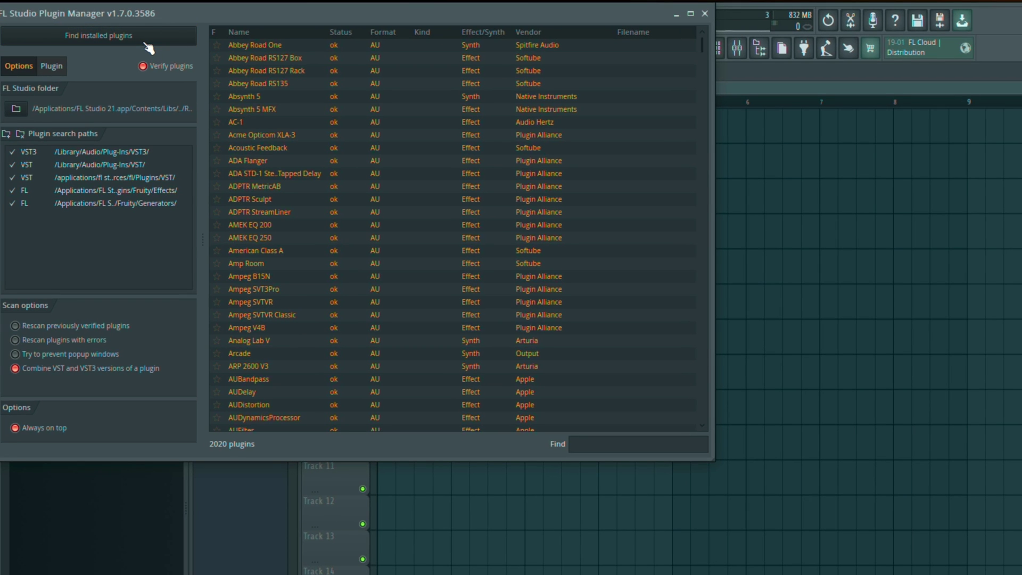
Close the Plugin Manager, expand Installed > Generators > VST3, and scroll down to Kontakt 7.
left_click(707, 14)
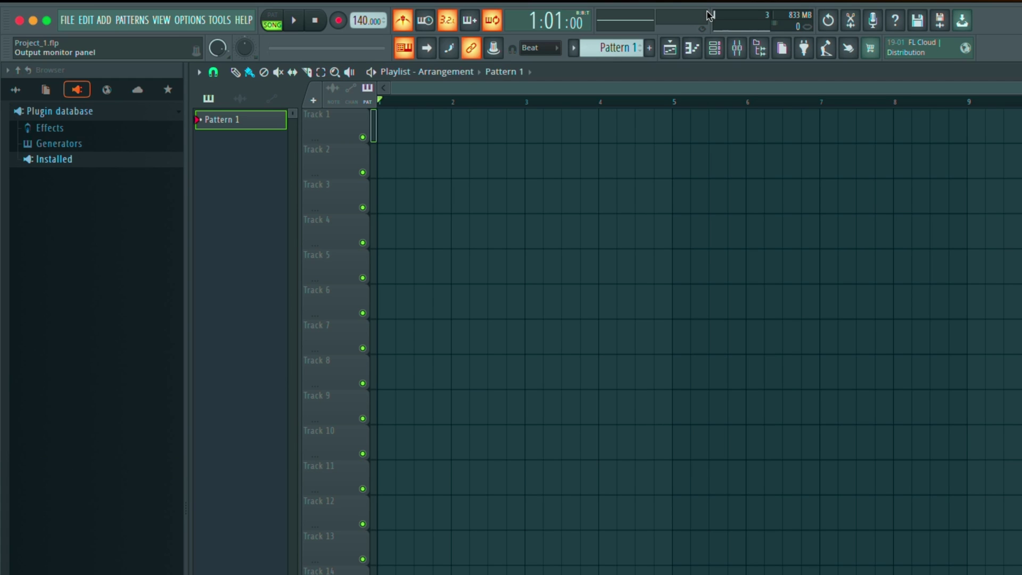
left_click(59, 159)
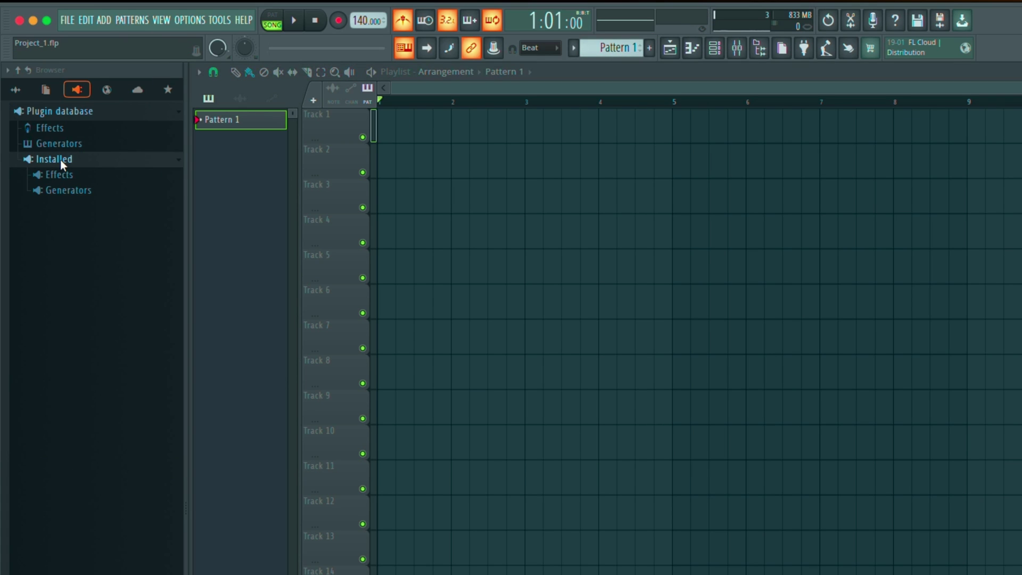
left_click(59, 191)
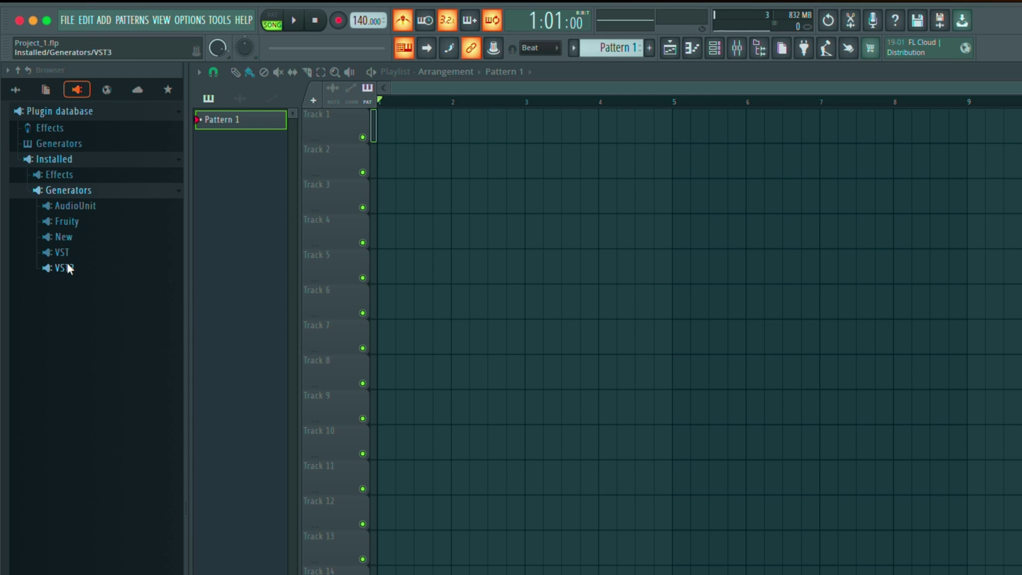
left_click(68, 265)
scroll(105, 389, "down", 3)
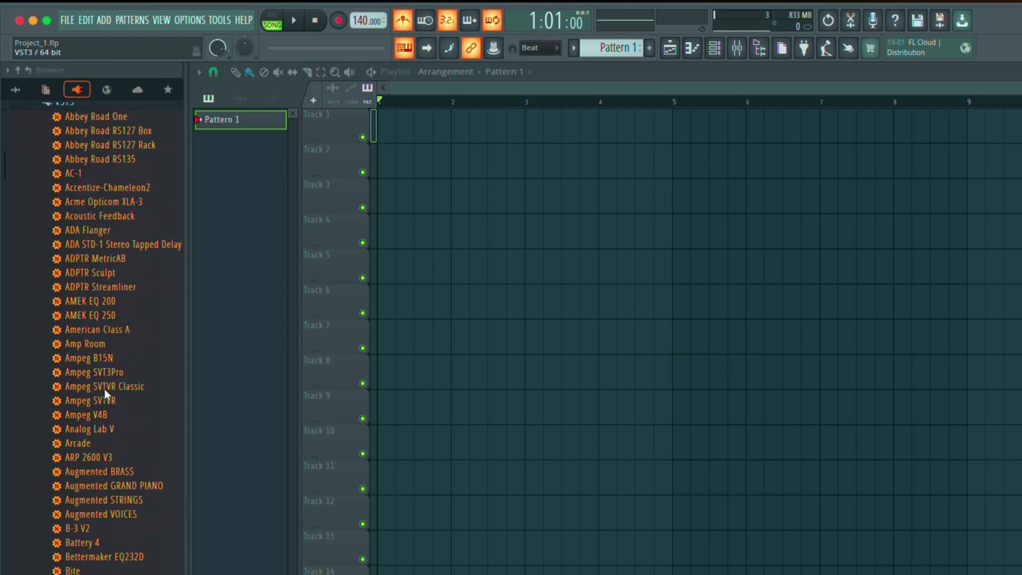
scroll(105, 388, "down", 15)
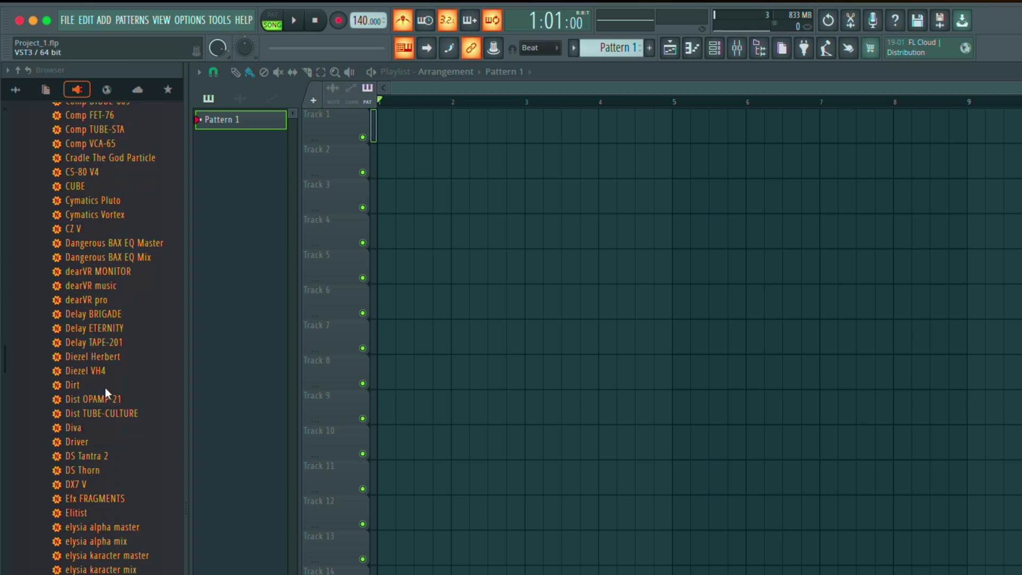
scroll(105, 392, "down", 12)
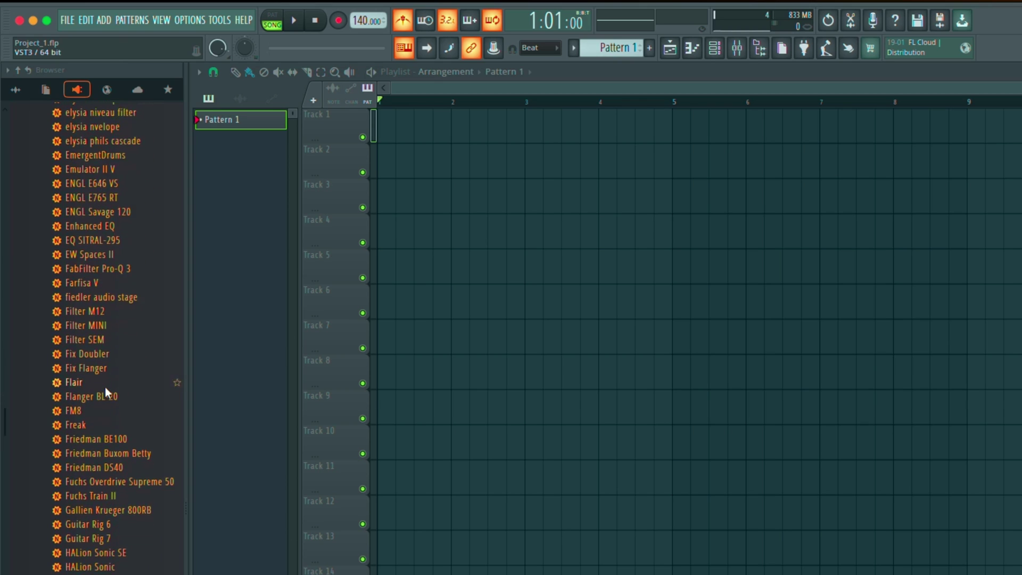
scroll(104, 387, "down", 12)
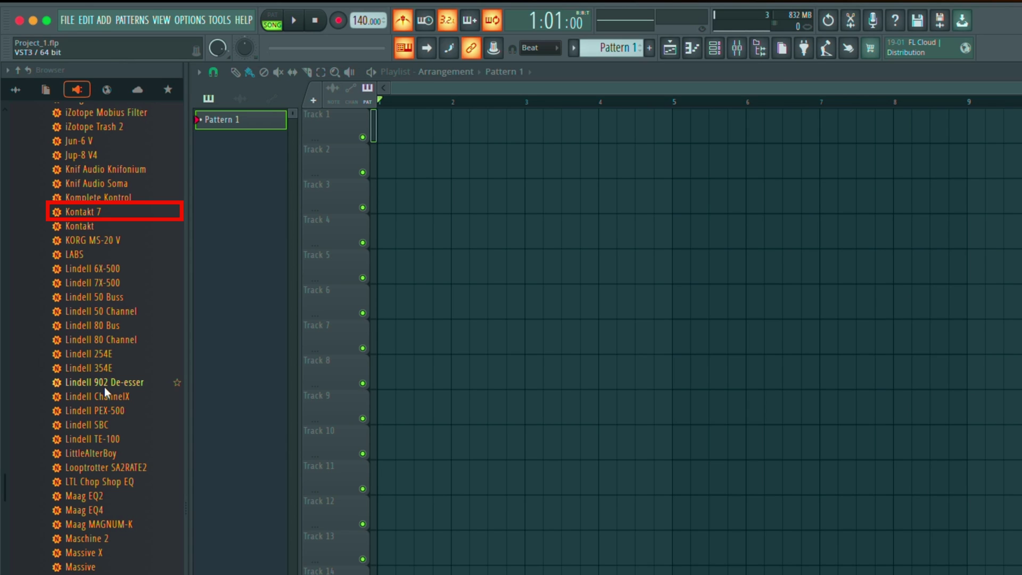
Load Kontakt 7 onto Playlist track 1 and browse its library tags, returning to brands.
left_click(82, 212)
left_click_drag(82, 210, 329, 120)
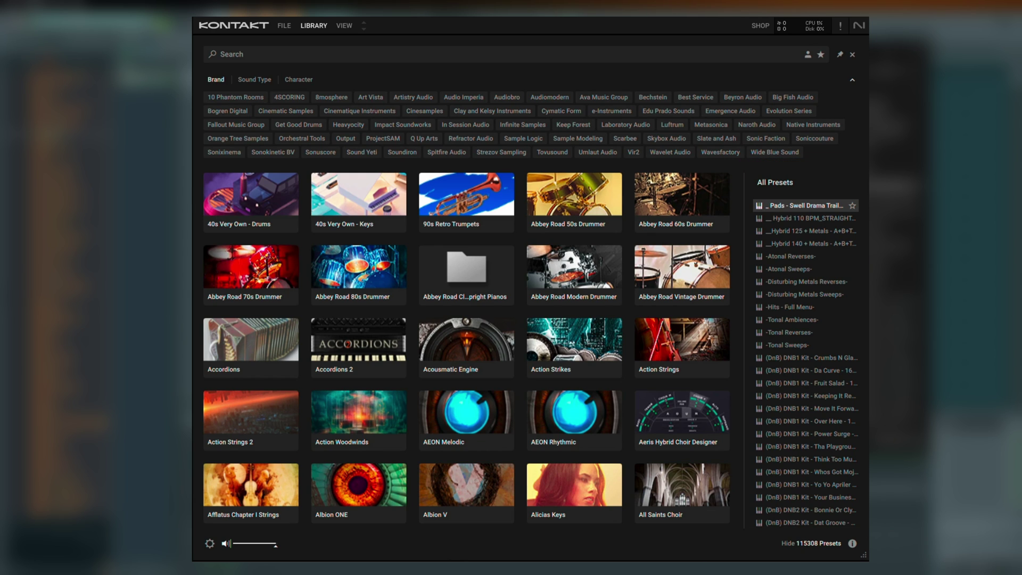
left_click(264, 82)
left_click(292, 81)
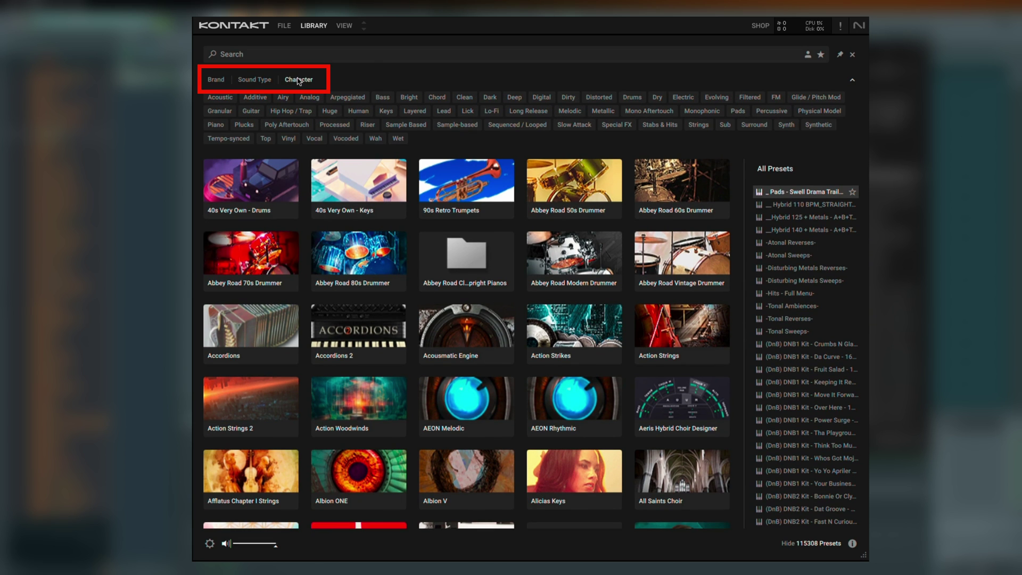
left_click(209, 81)
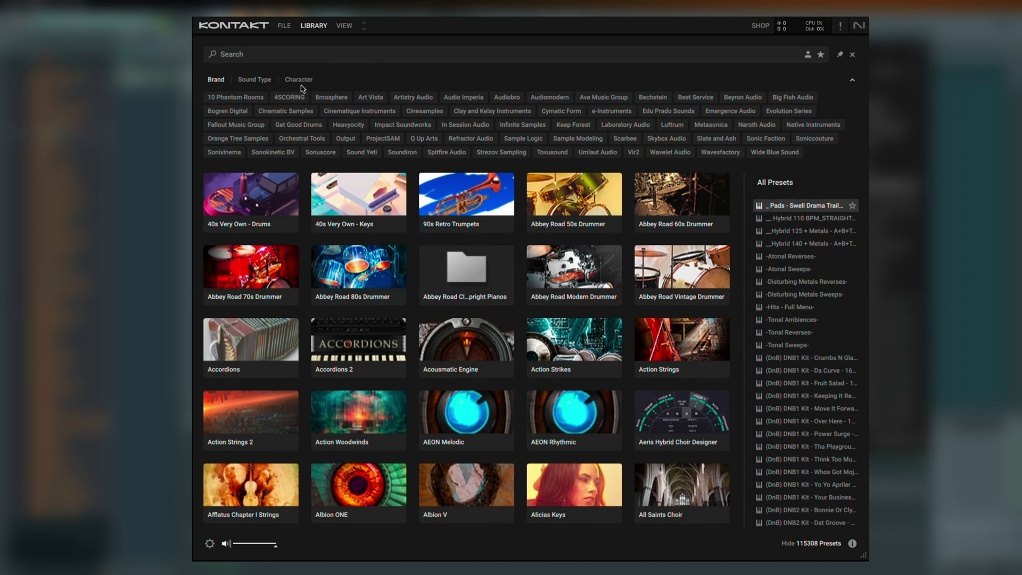
Filter the library to Native Instruments' Cloud Supply and step through presets to Bell Chip.
left_click(805, 127)
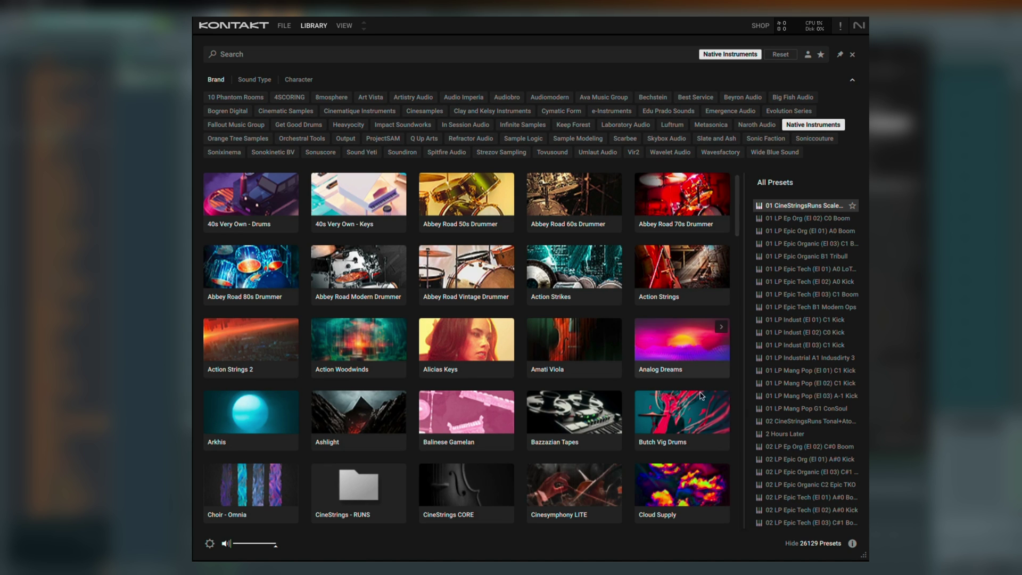
left_click(684, 479)
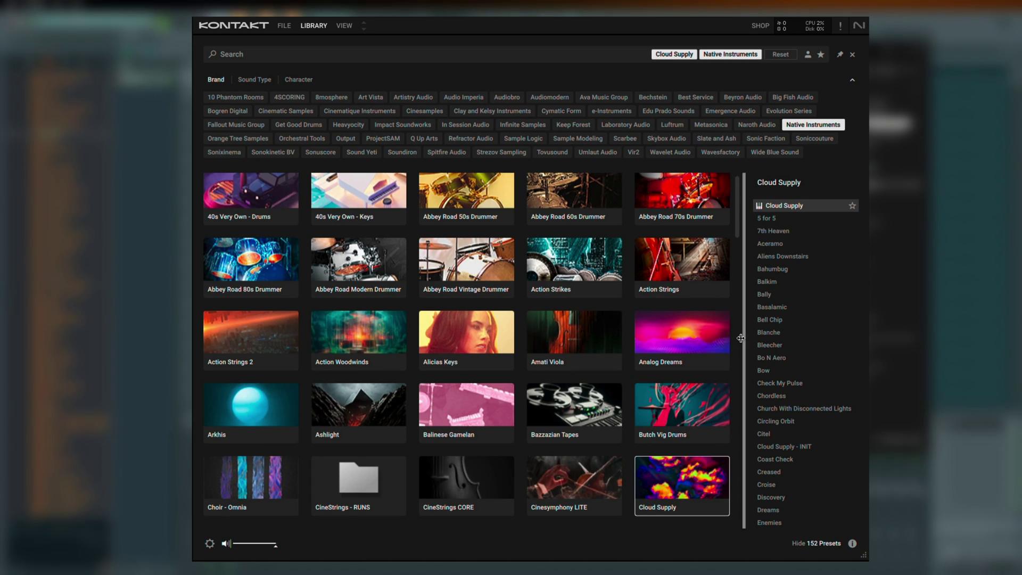
left_click(768, 220)
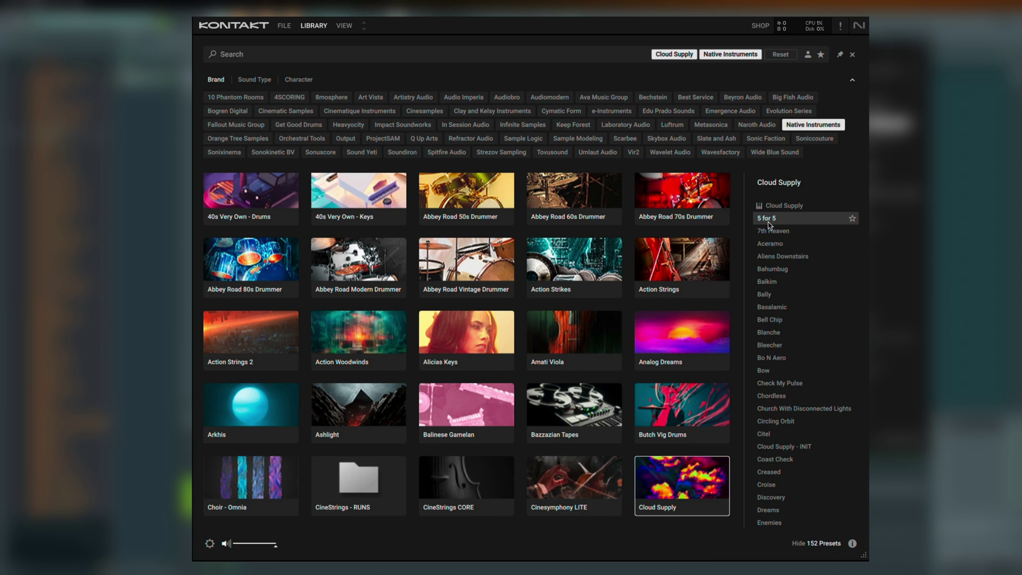
left_click(777, 269)
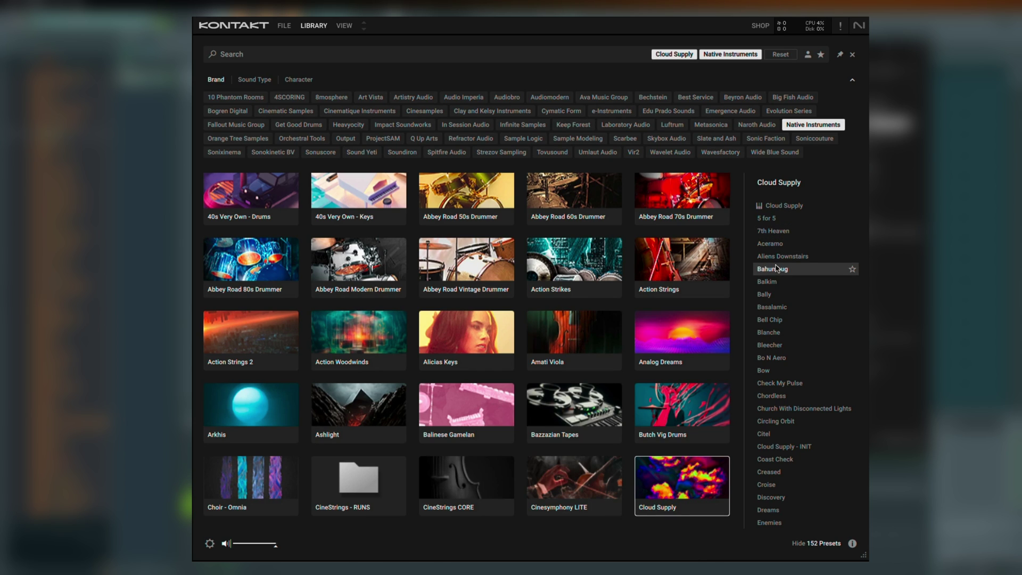
left_click(775, 295)
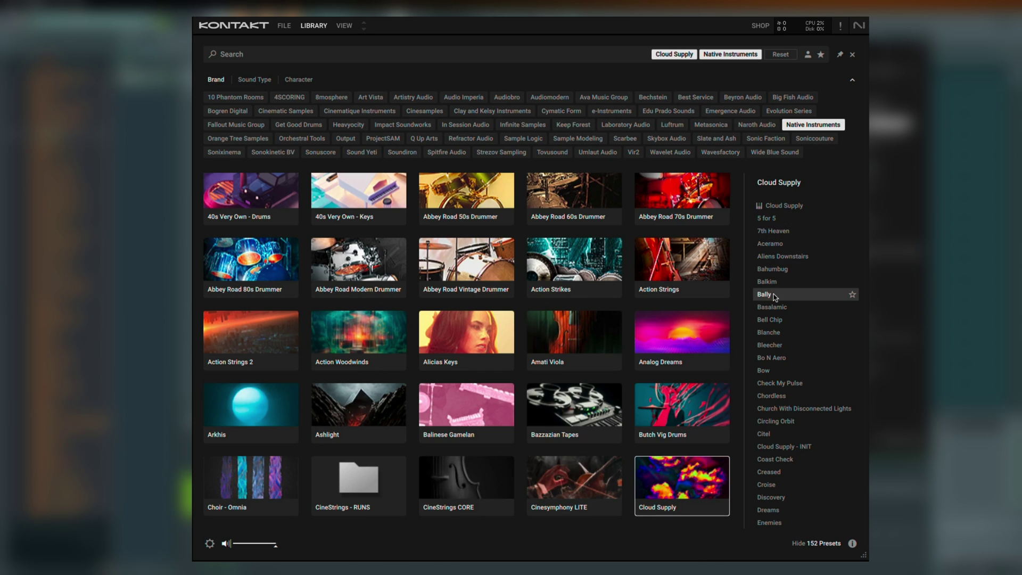
left_click(774, 320)
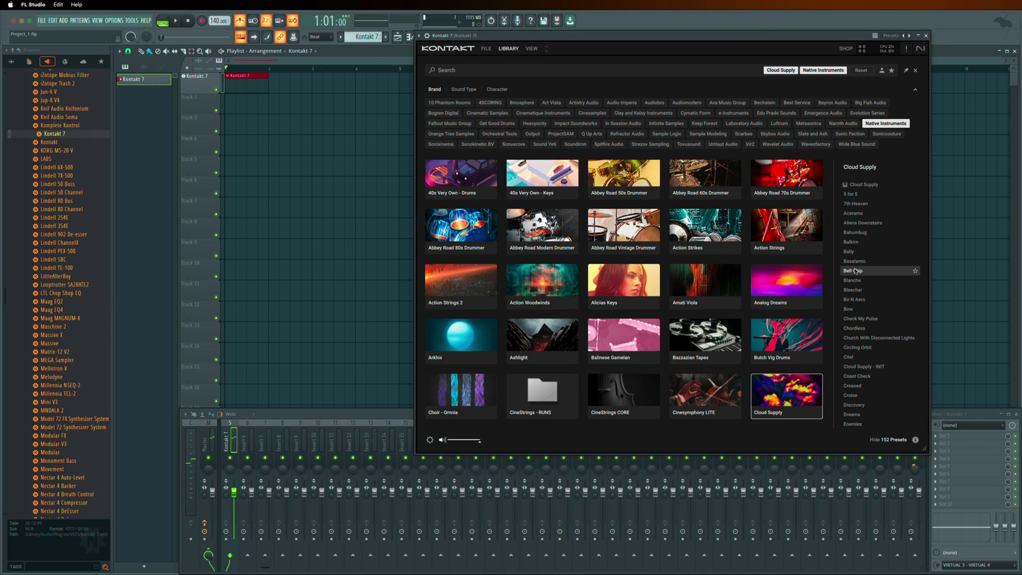
Load Bell Chip, then switch to the Garretson preset and play the project briefly.
double_click(856, 271)
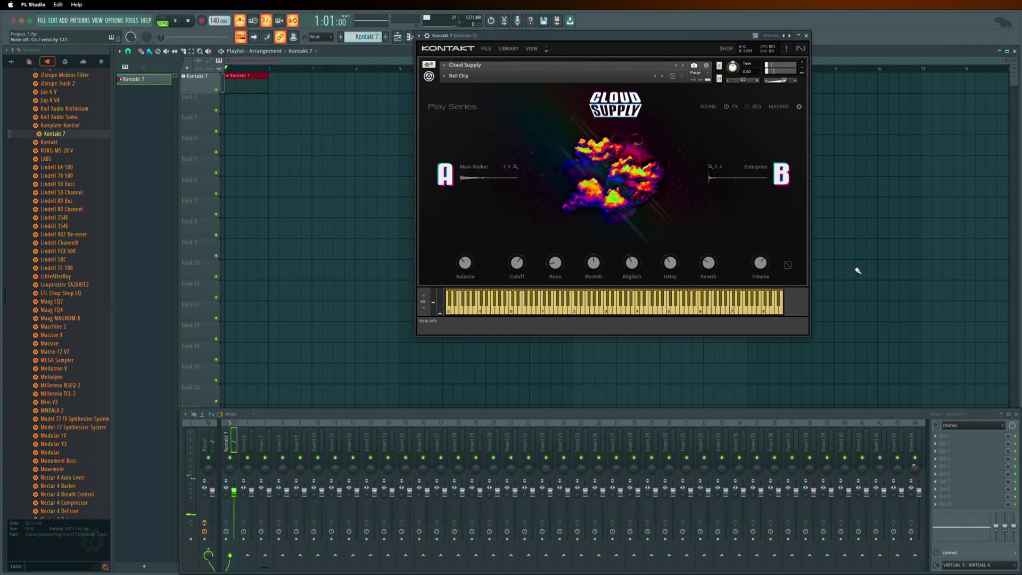
left_click(515, 51)
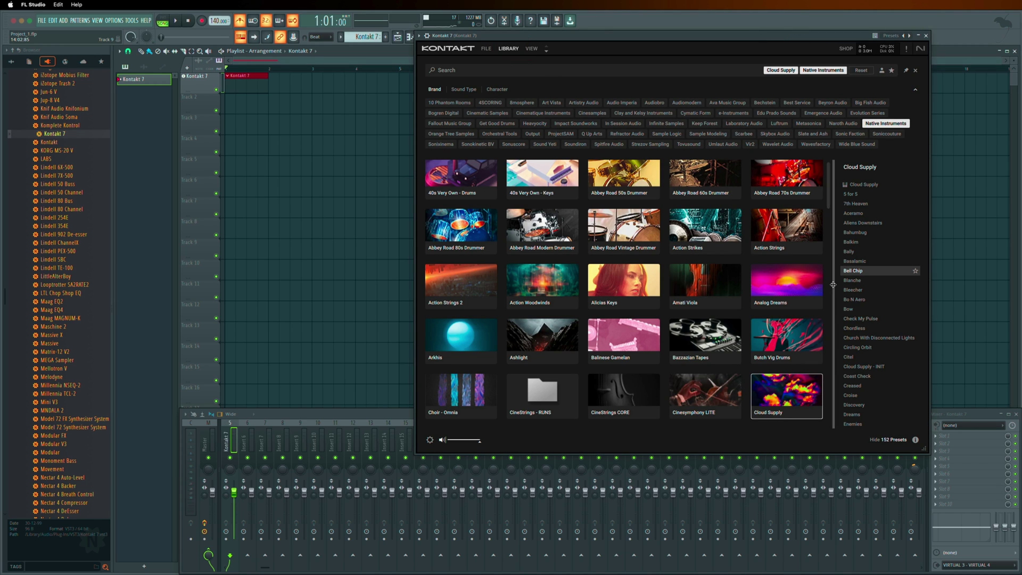
scroll(866, 304, "down", 1)
scroll(866, 304, "down", 5)
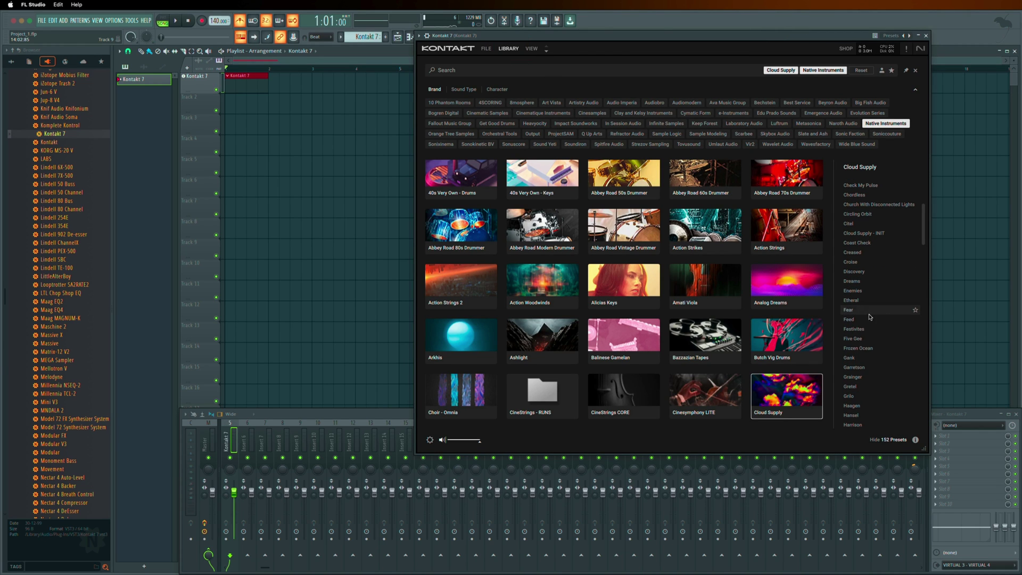
left_click(859, 367)
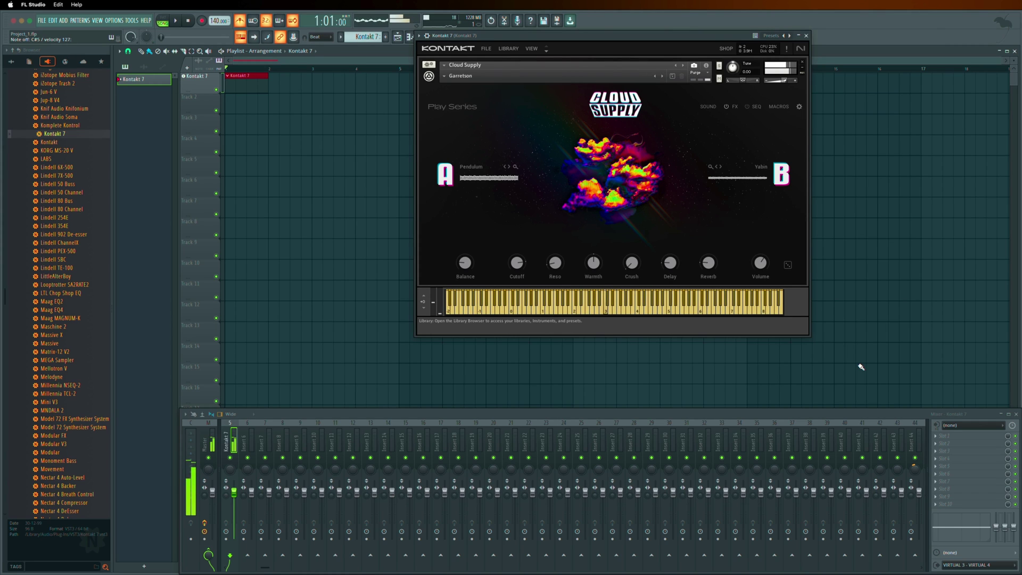
left_click(180, 21)
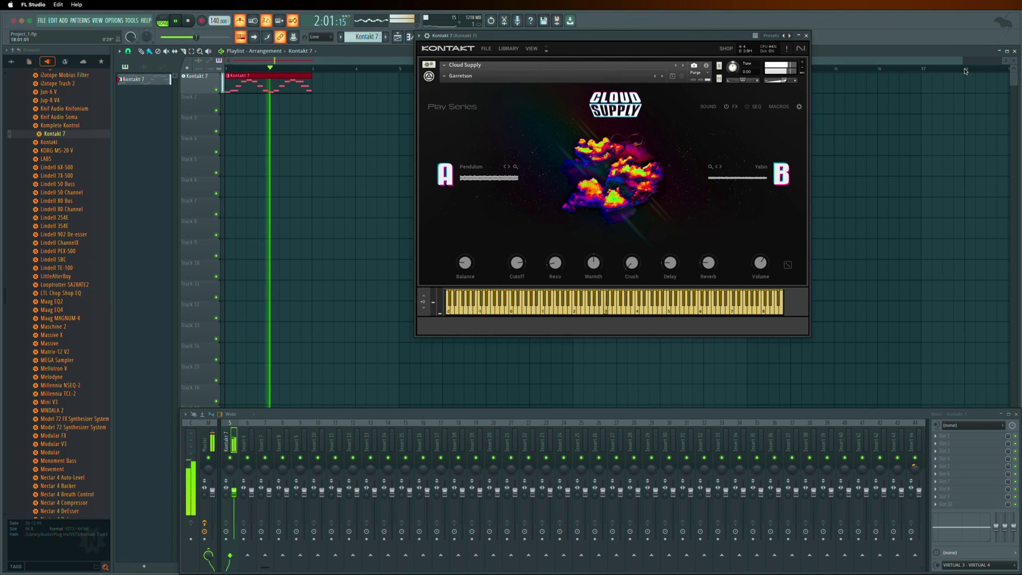
key("space")
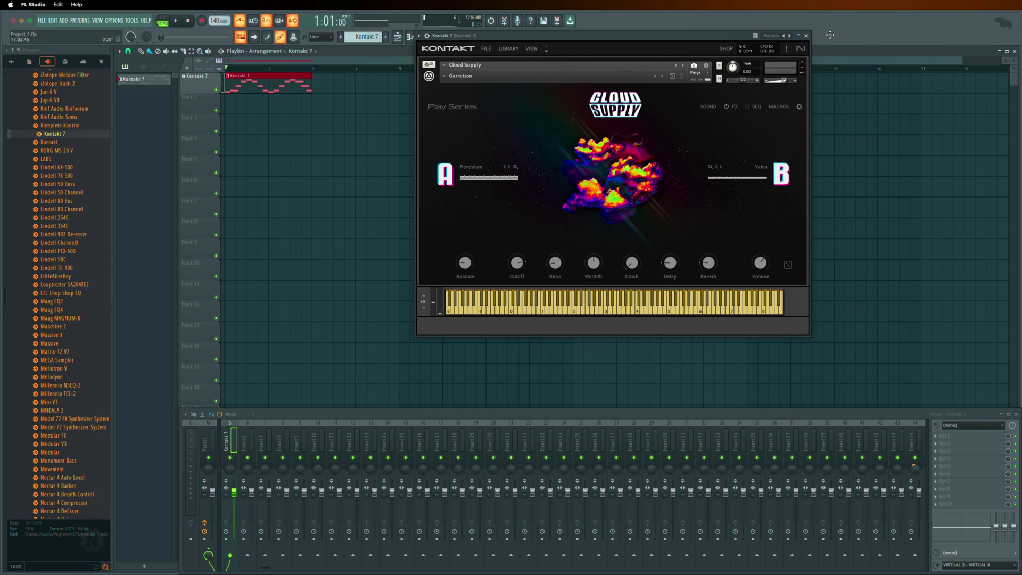
Close Kontakt 7, add Massive X to track 2, and filter its presets to Best of.
left_click(806, 35)
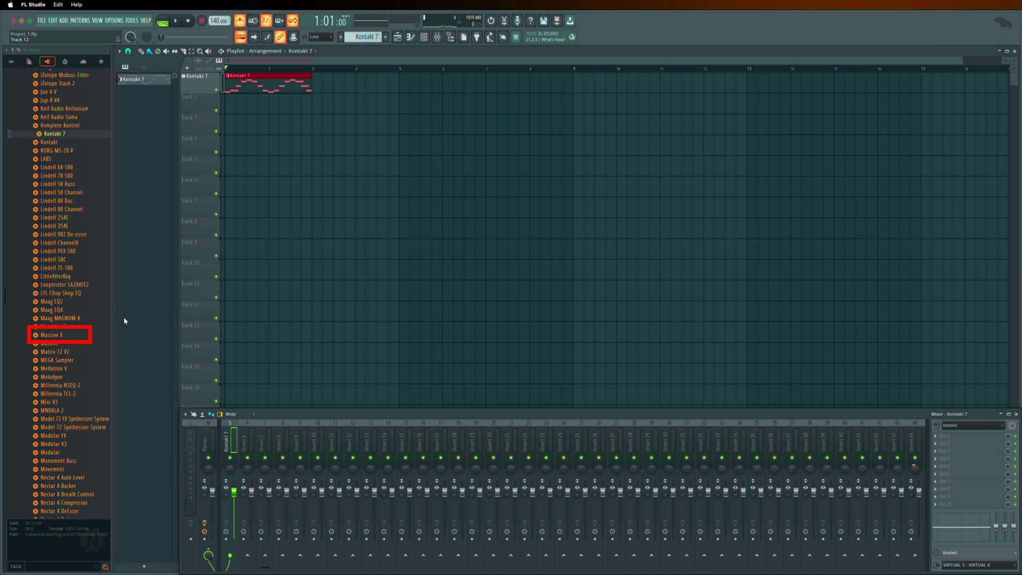
left_click_drag(58, 337, 195, 106)
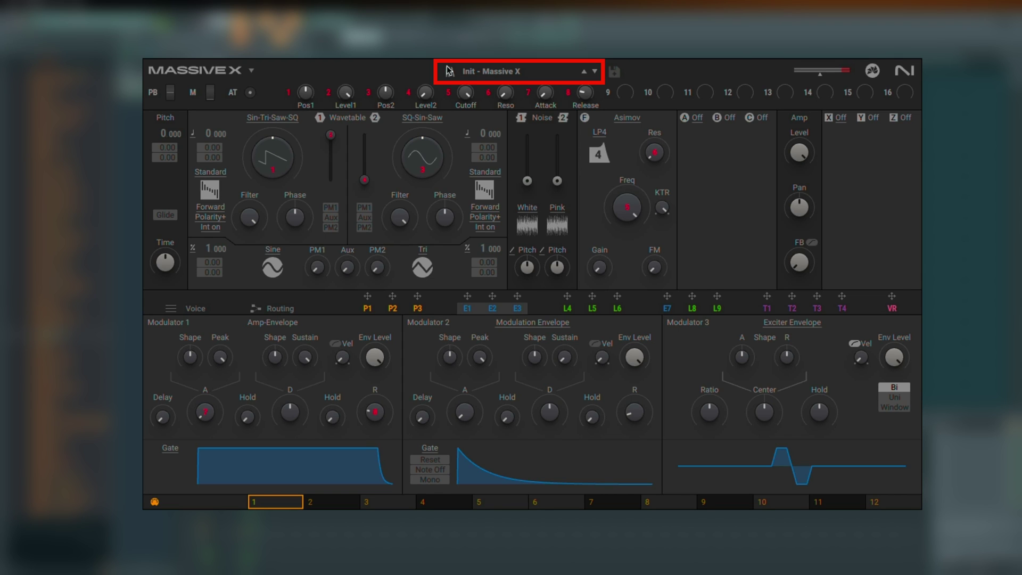
left_click(486, 72)
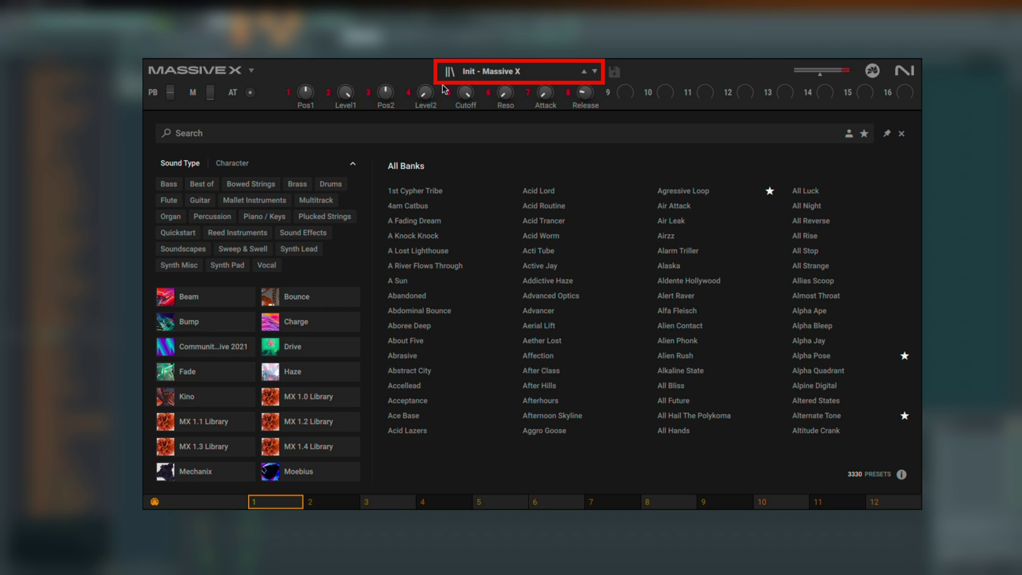
left_click(209, 189)
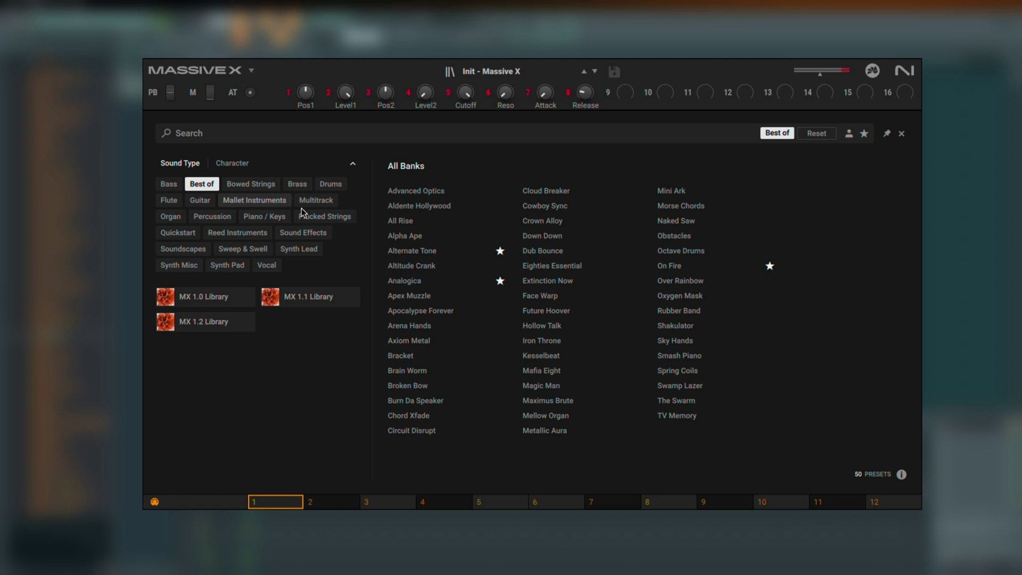
Load Bracket, then clear the Best of filter and load Ballistic from the Bounce library.
double_click(406, 356)
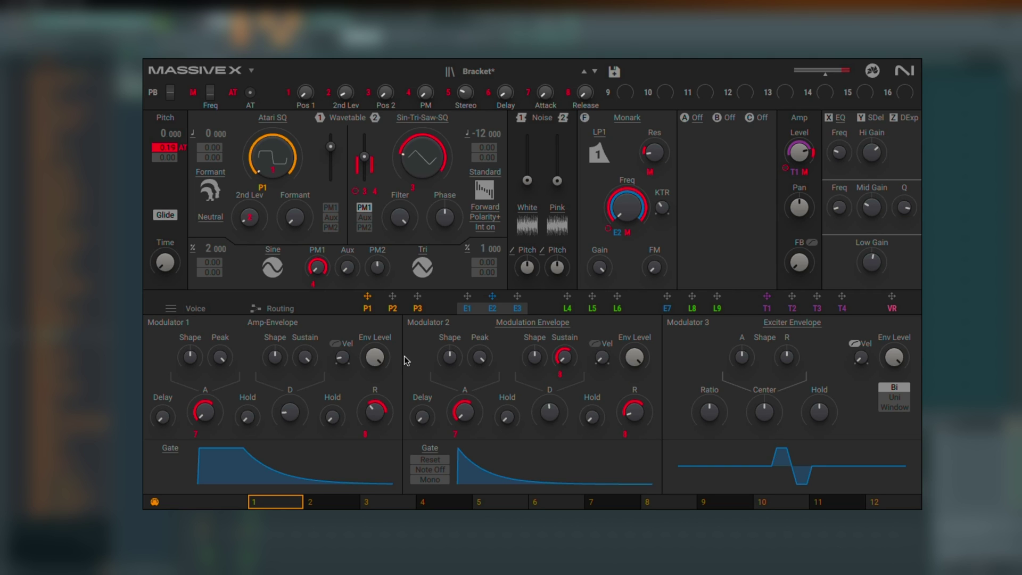
left_click(477, 71)
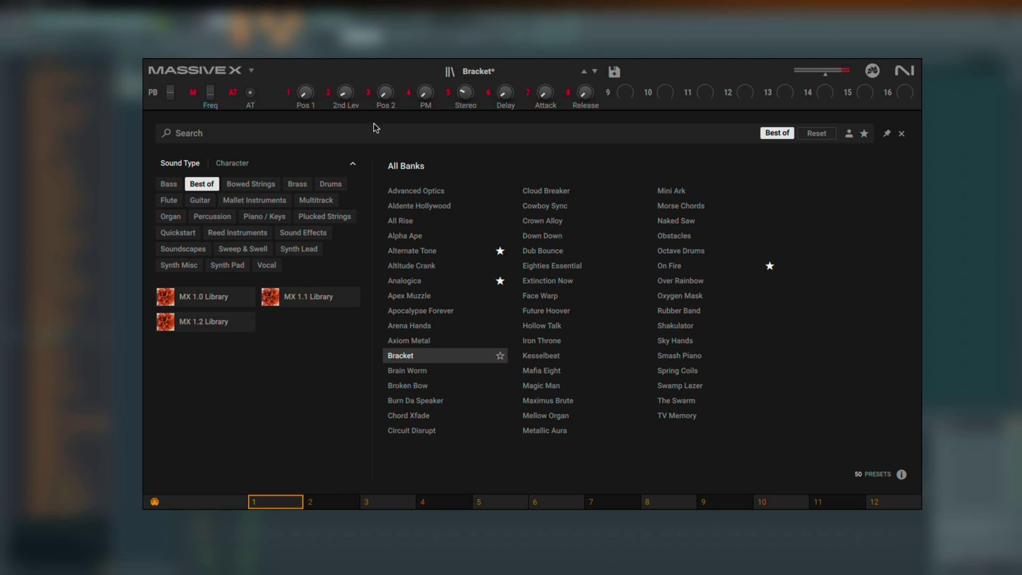
left_click(212, 190)
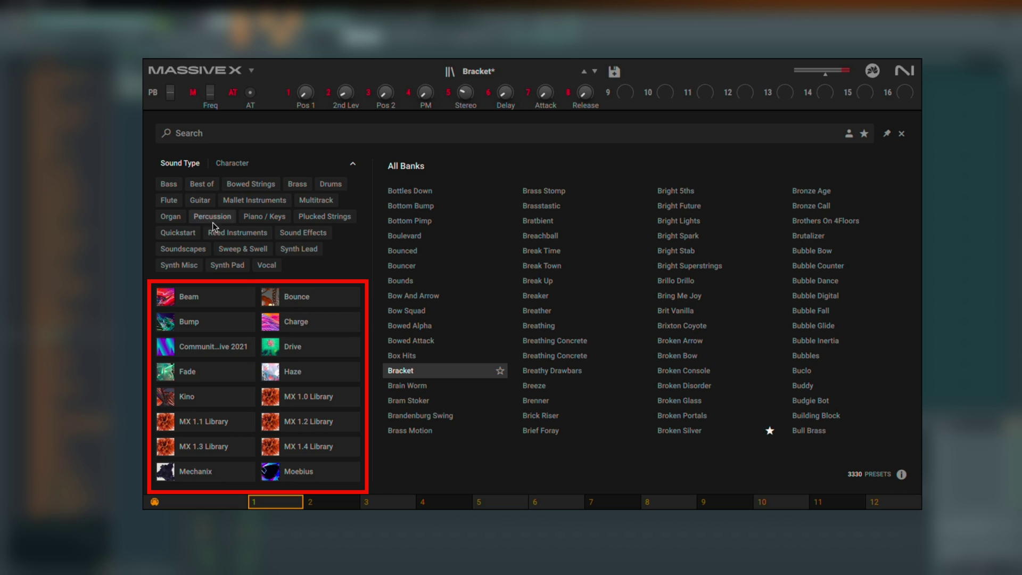
left_click(302, 298)
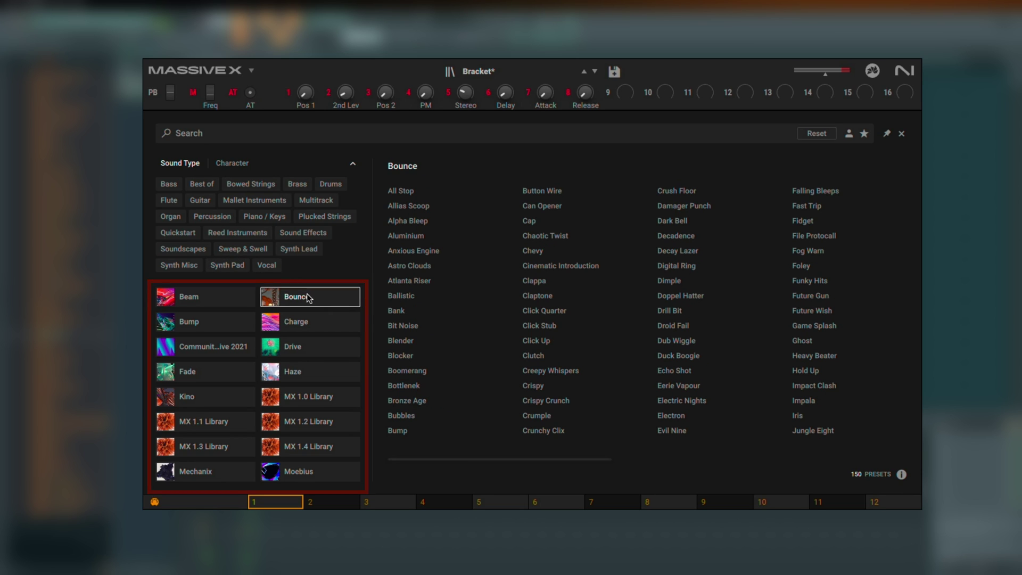
double_click(388, 297)
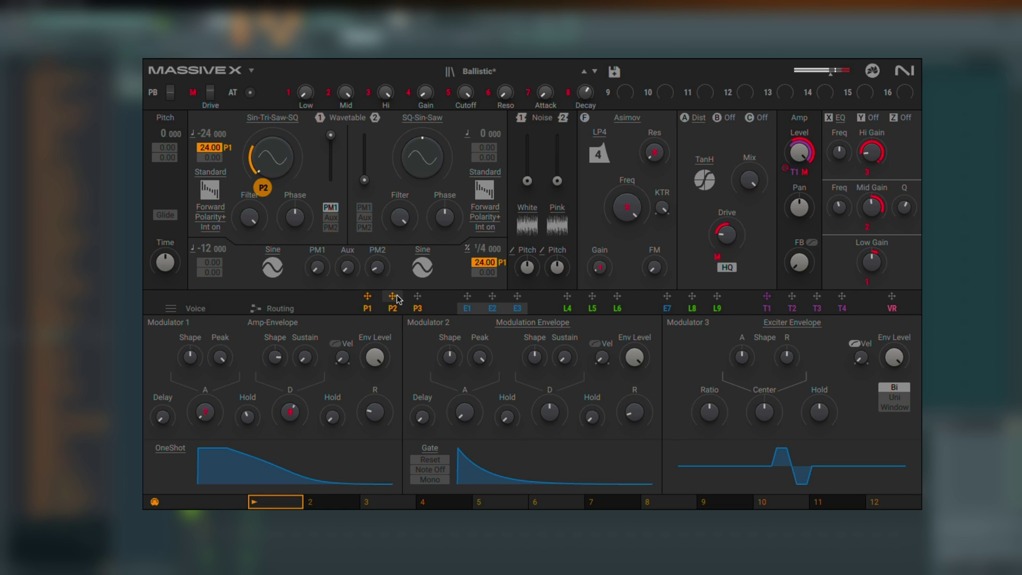
Play the project from the song start to hear Massive X, then stop.
left_click(176, 21)
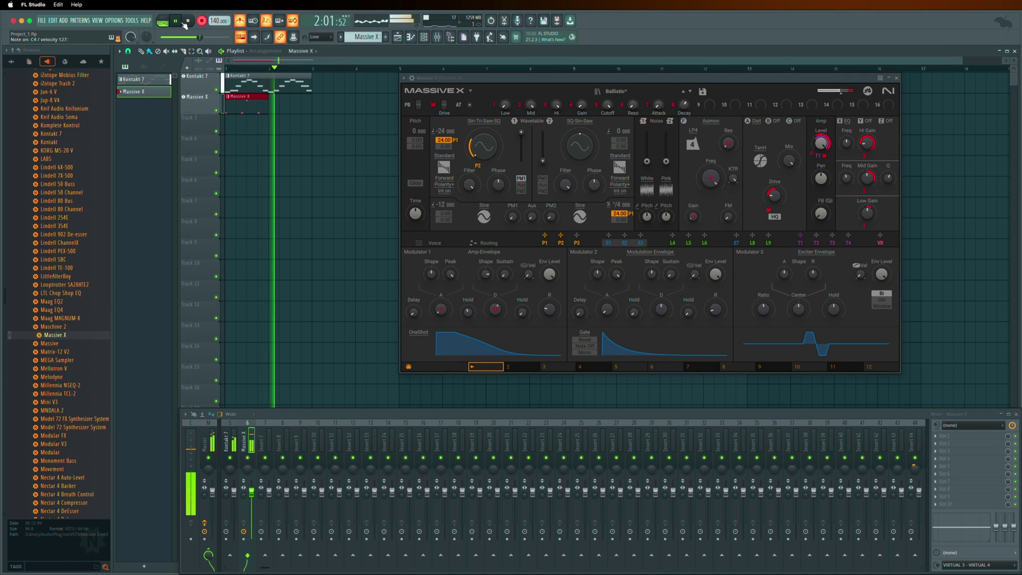
key("ctrl+a")
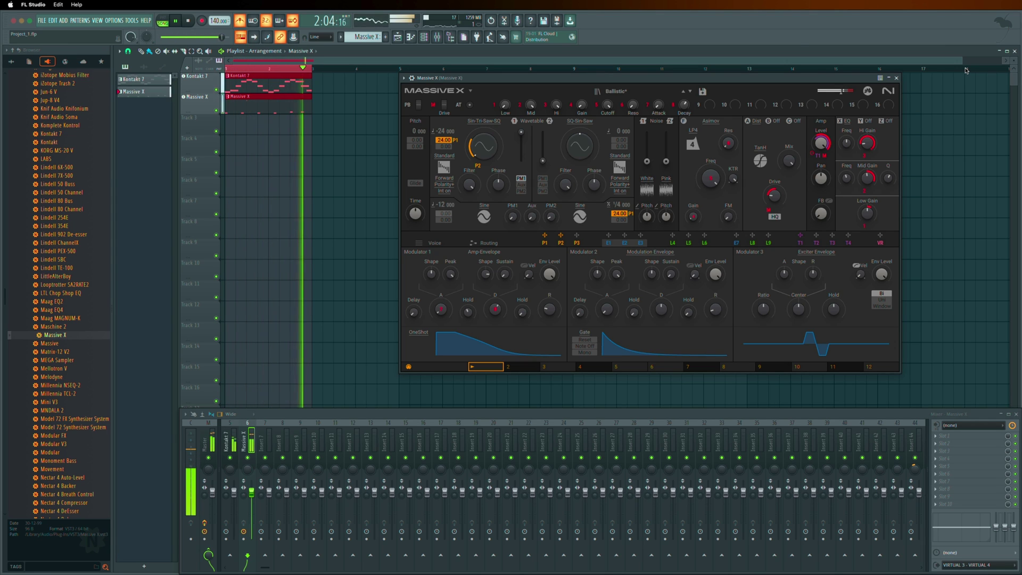
key("space")
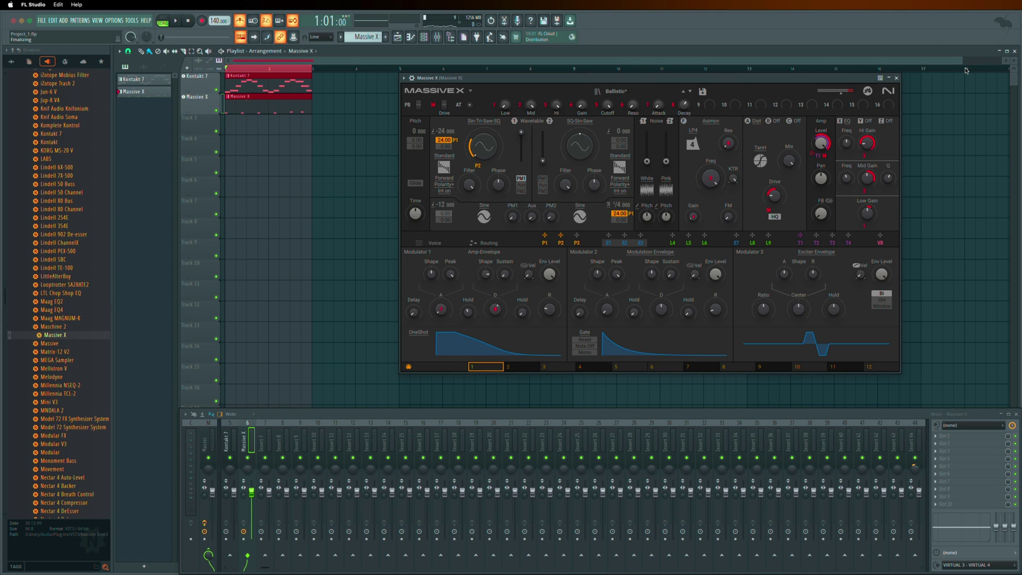
Close Massive X and drag Battery 4 from the VST3 generators onto track 3.
left_click(897, 78)
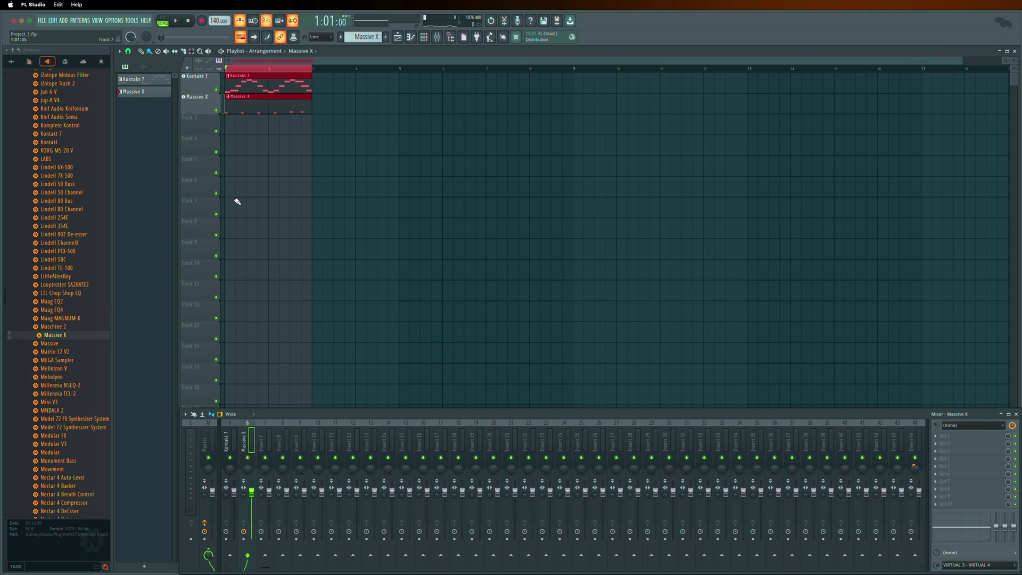
scroll(94, 195, "up", 20)
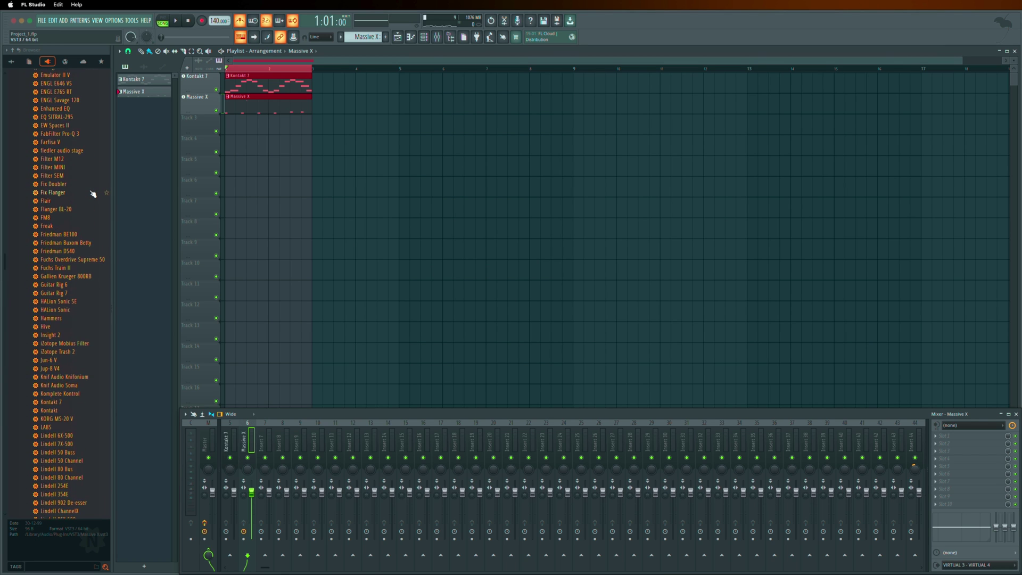
scroll(93, 195, "up", 20)
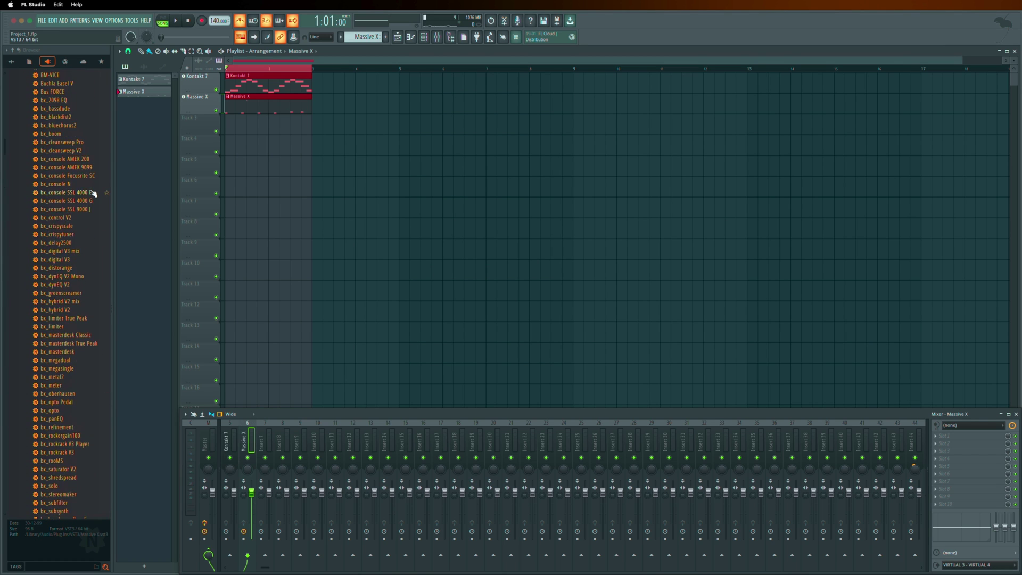
scroll(93, 193, "up", 5)
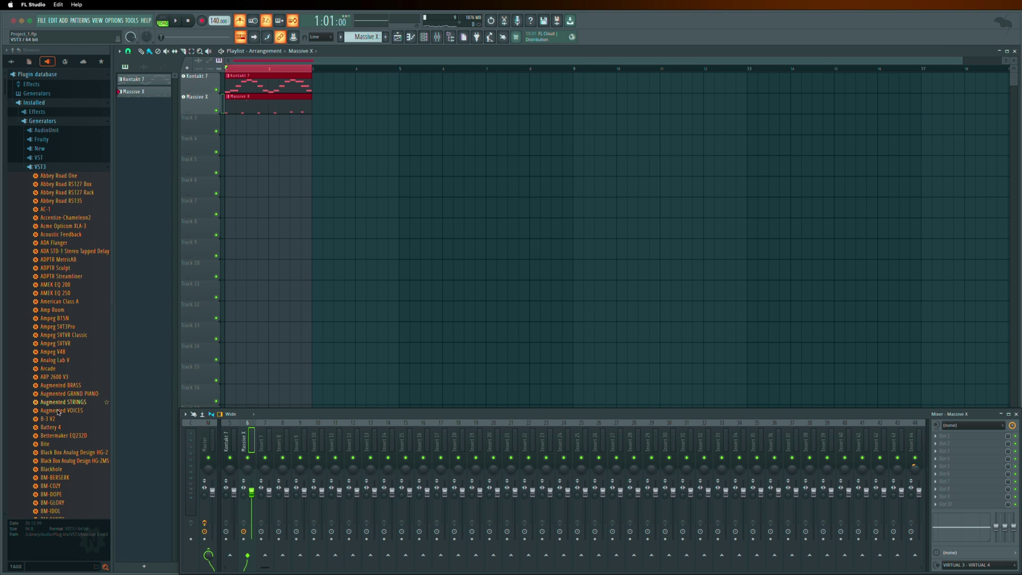
left_click_drag(56, 427, 89, 395)
left_click_drag(177, 206, 198, 124)
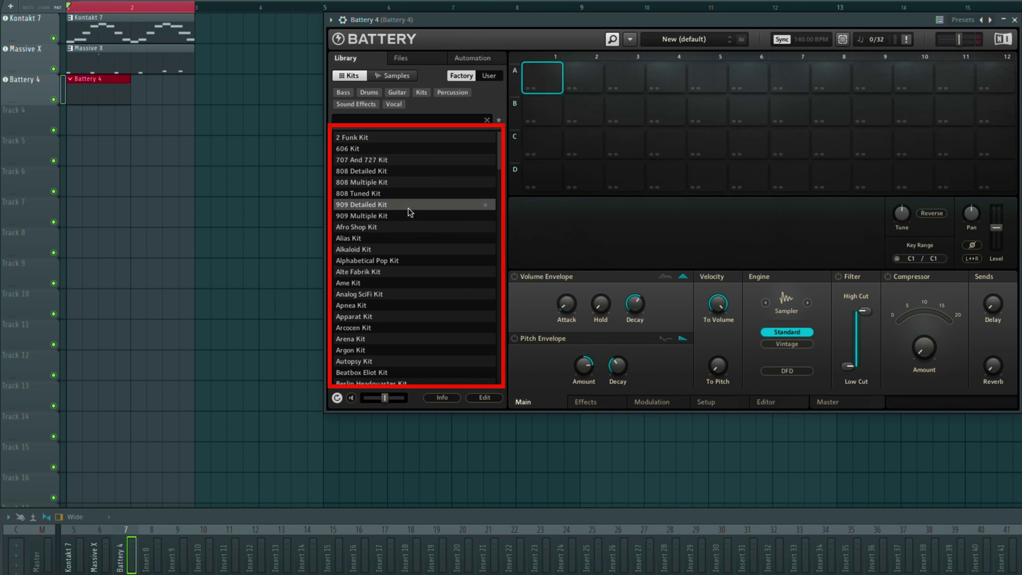
Load the Argon Kit into Battery 4 and play it back briefly.
double_click(362, 351)
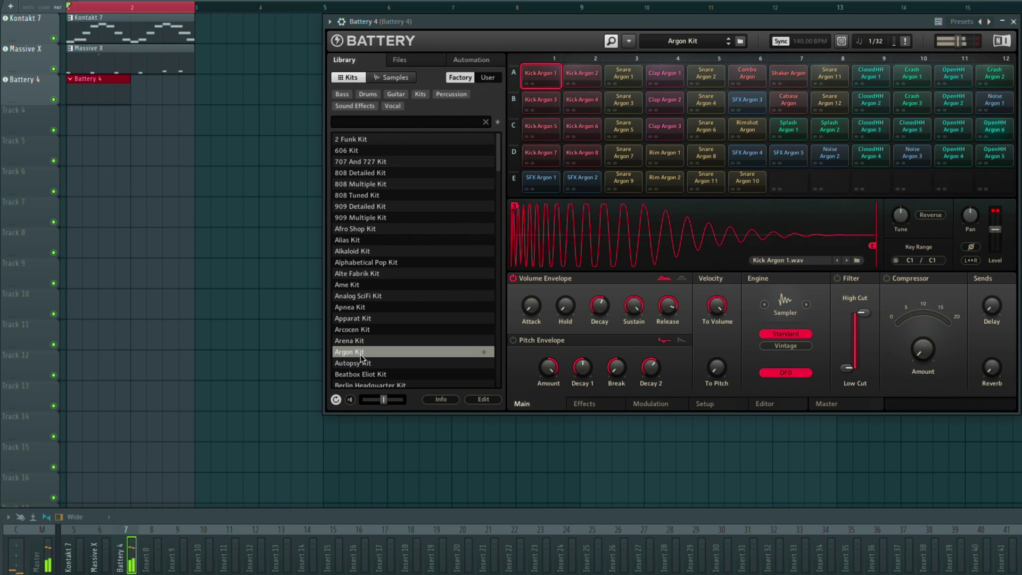
key("space")
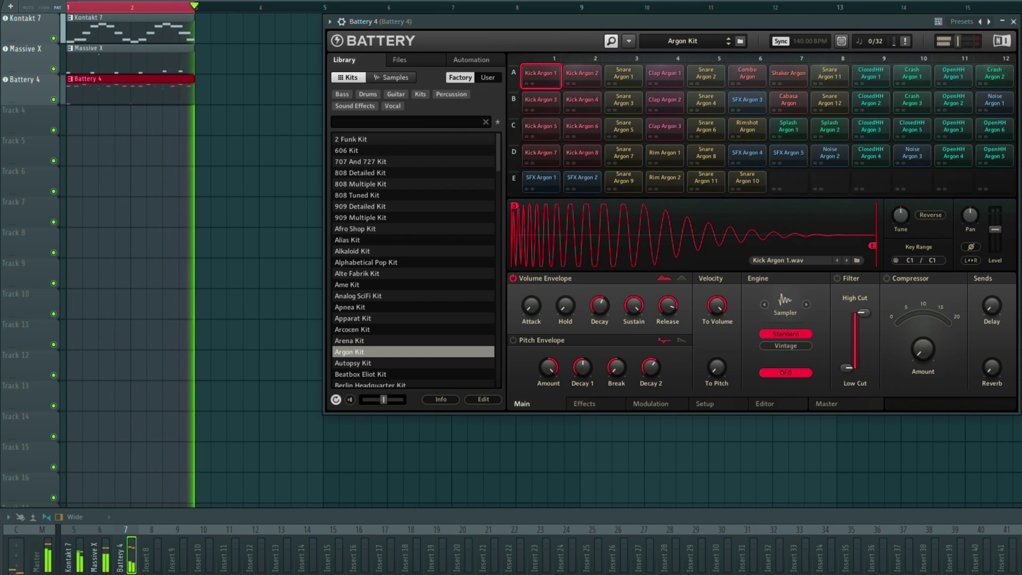
key("space")
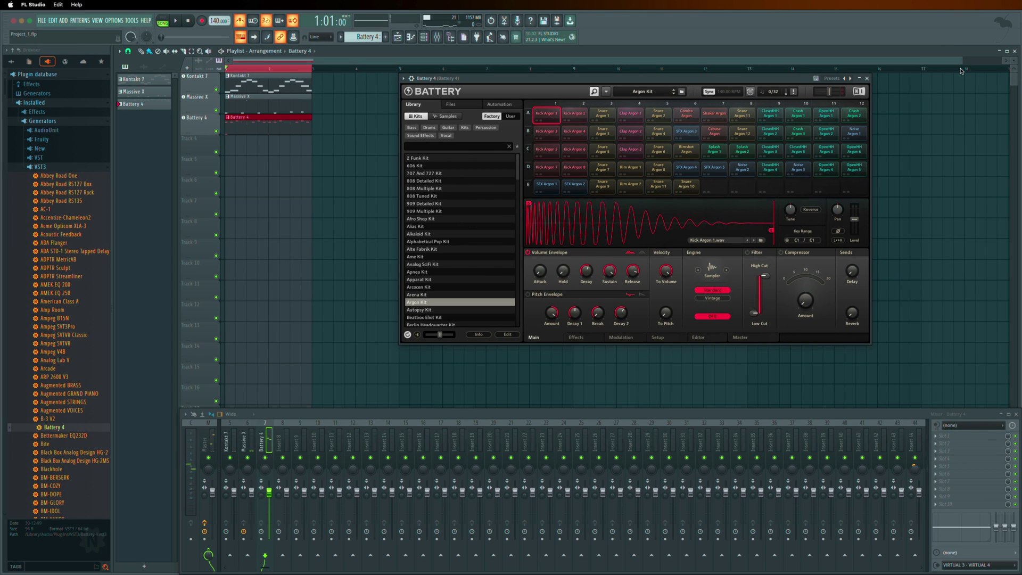
Close Battery 4, select the Kontakt 7 insert, and drag Raum from Installed > Effects > VST3 onto it.
left_click(867, 79)
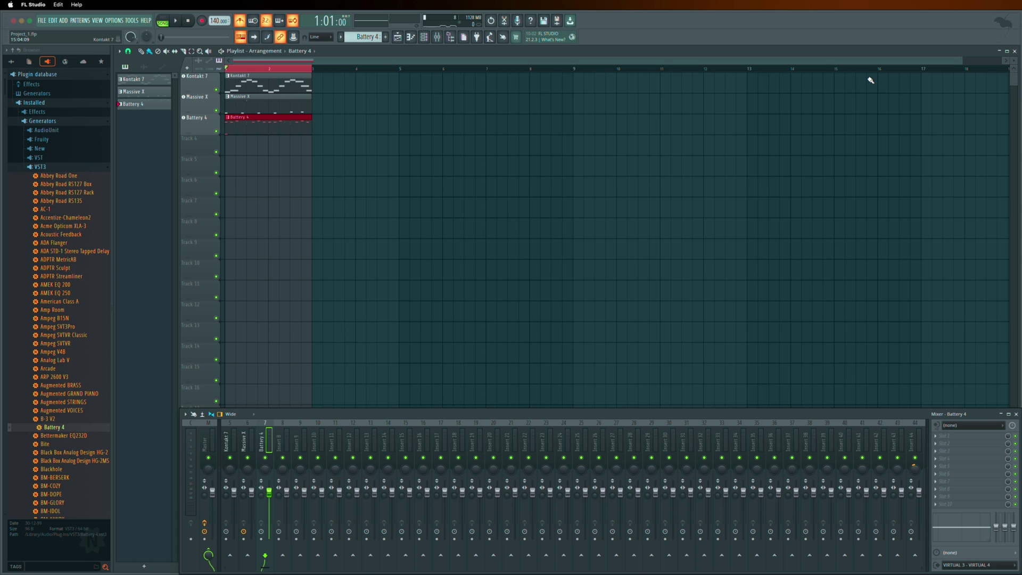
left_click(207, 88)
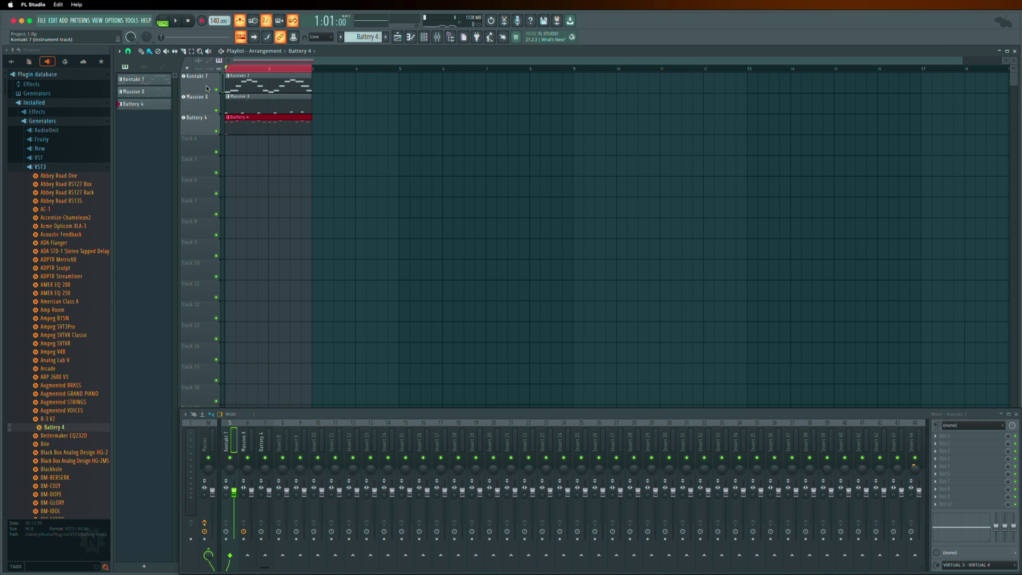
left_click(34, 112)
left_click(40, 158)
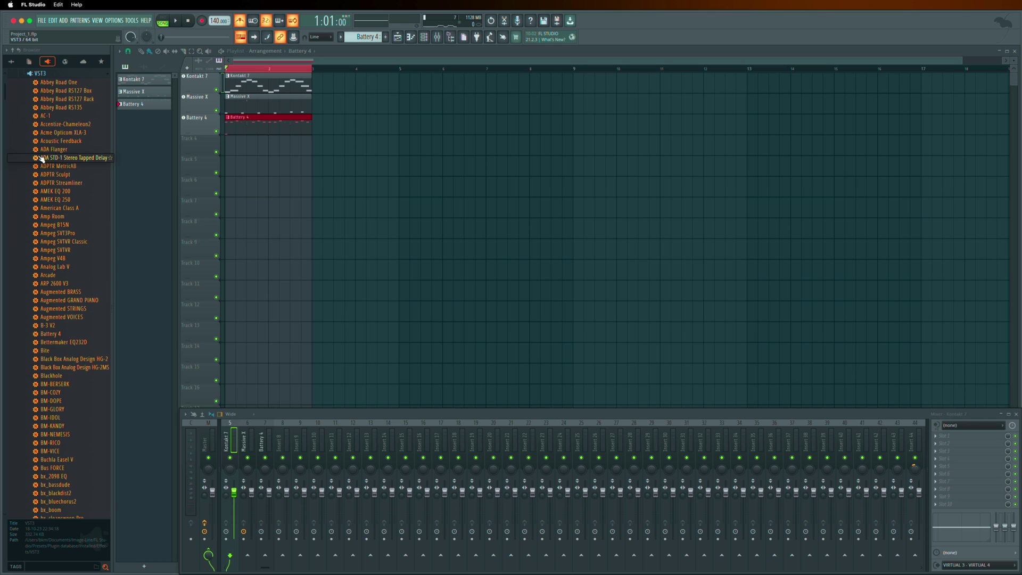
scroll(55, 184, "down", 20)
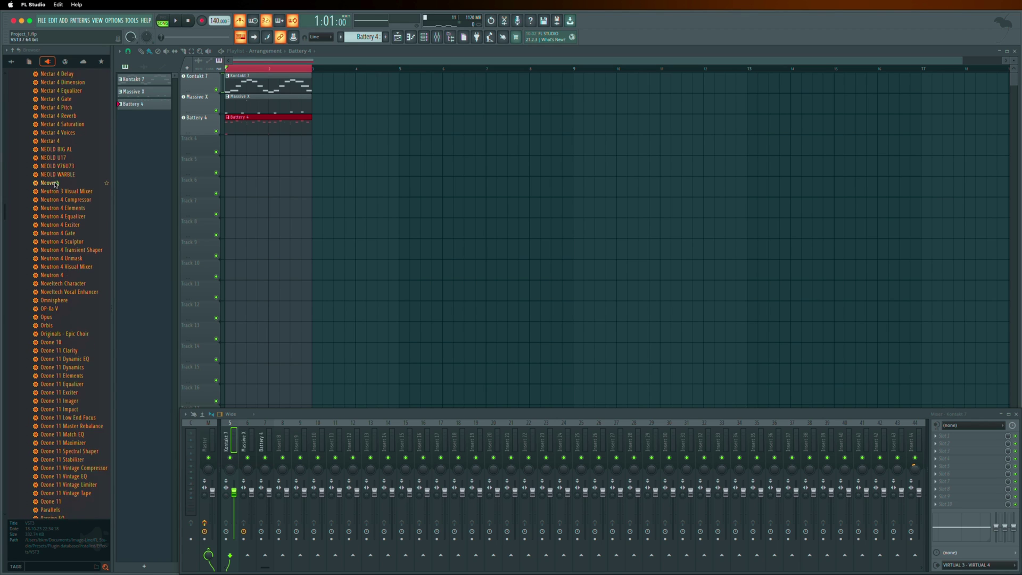
left_click(50, 370)
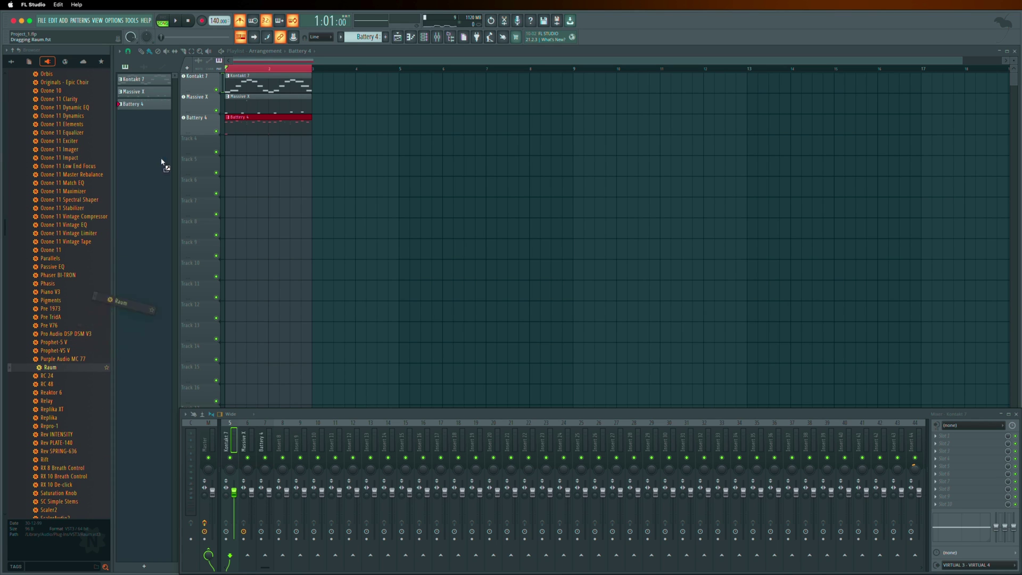
left_click_drag(162, 163, 204, 85)
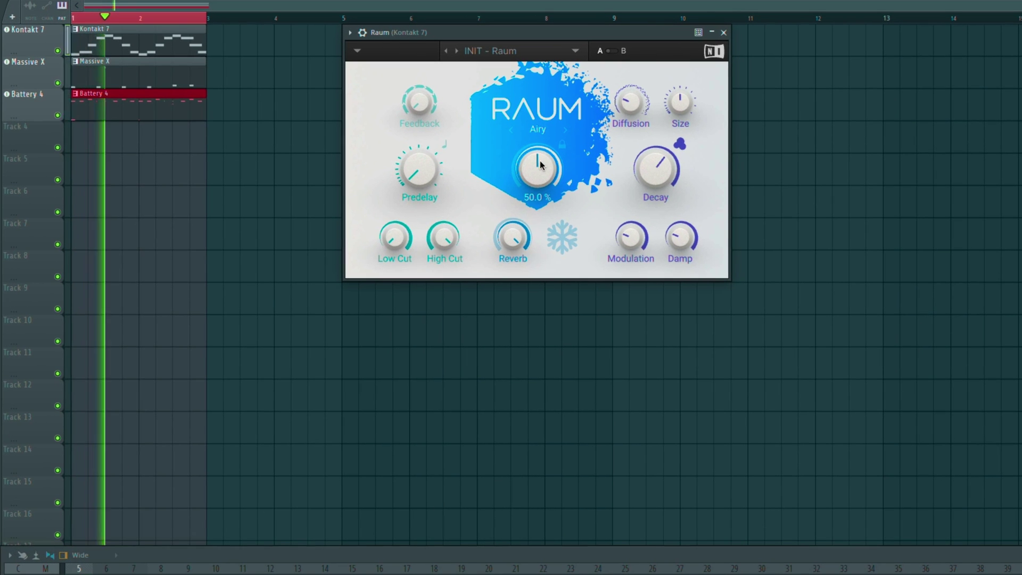
Raise Raum's mix to 73.5%, toggle freeze on and off, then settle the mix at 60.5%.
left_click_drag(539, 173, 556, 117)
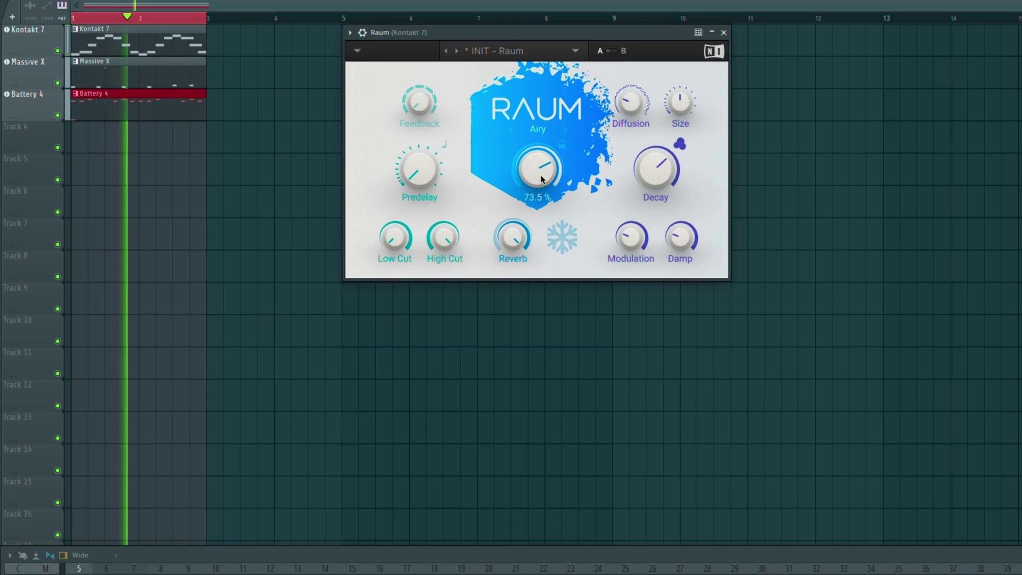
left_click(563, 235)
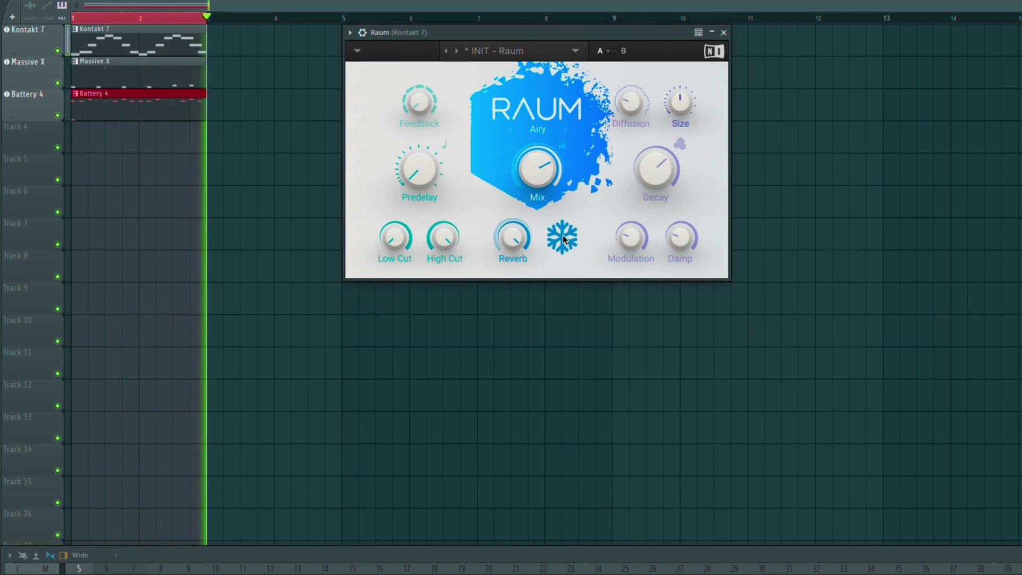
left_click(563, 235)
left_click_drag(539, 186, 542, 221)
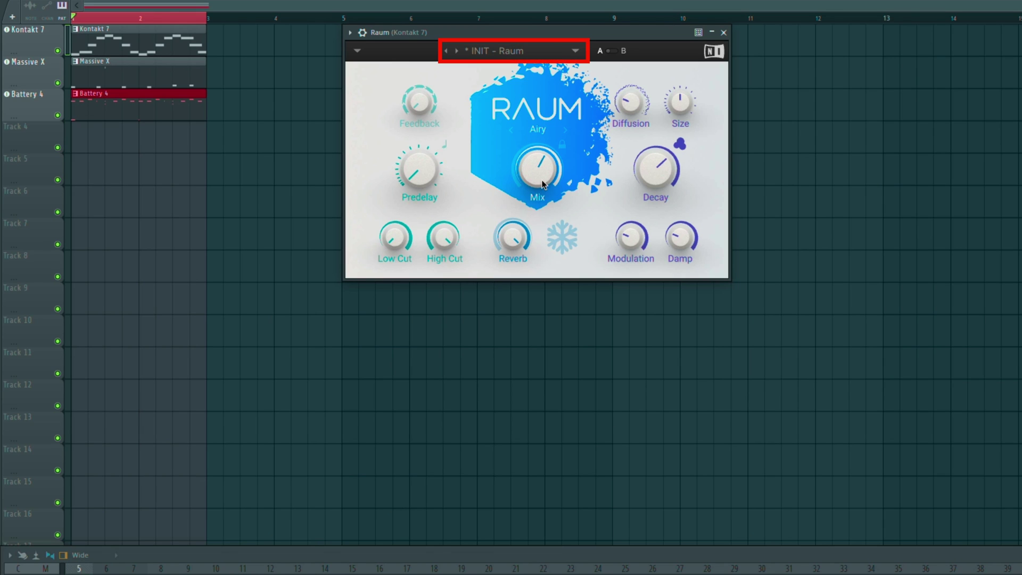
Load Raum's Factory Presets > Creative > Magnetic Pads preset.
left_click(524, 55)
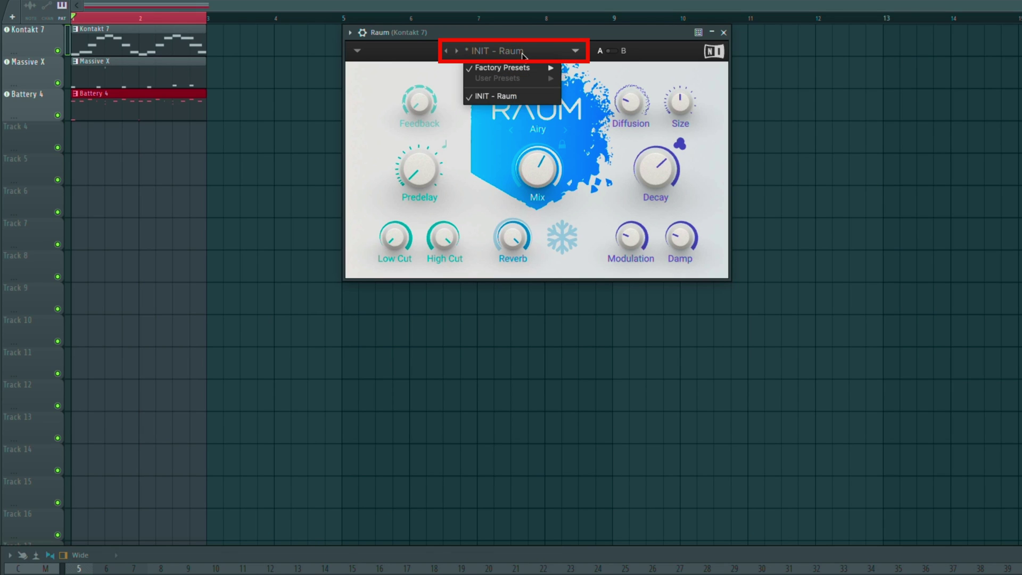
mouse_move(522, 67)
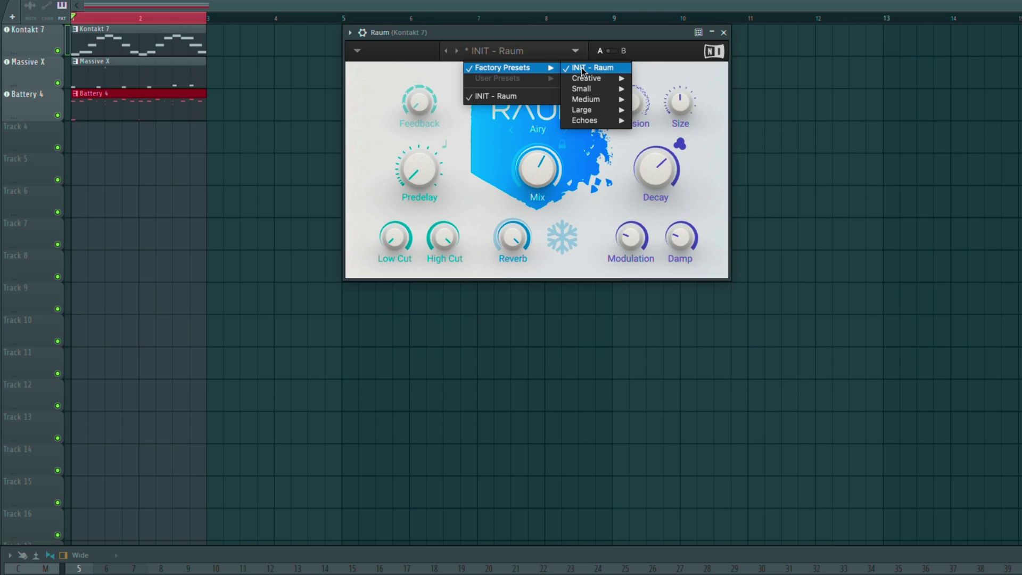
mouse_move(601, 75)
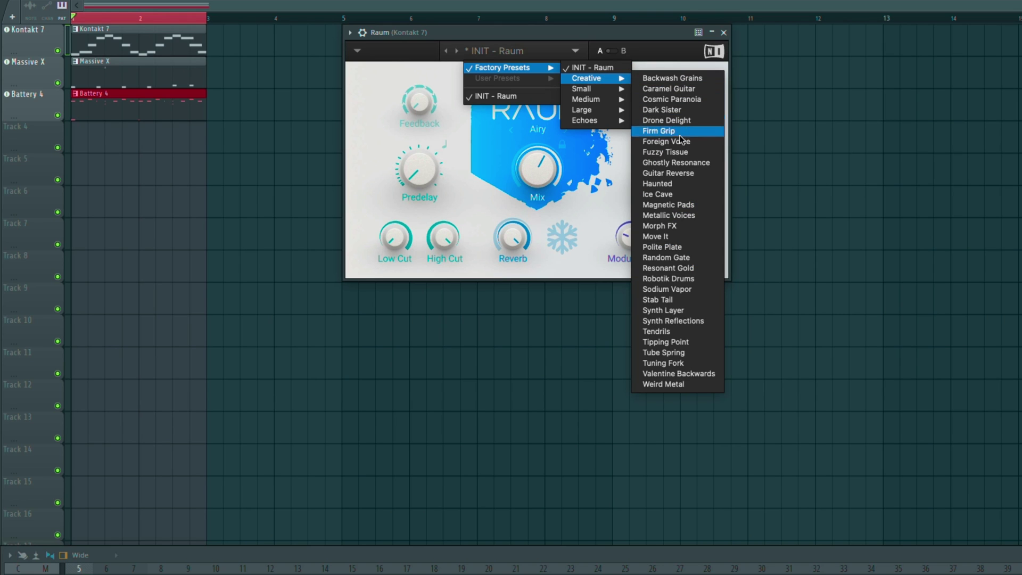
left_click(669, 205)
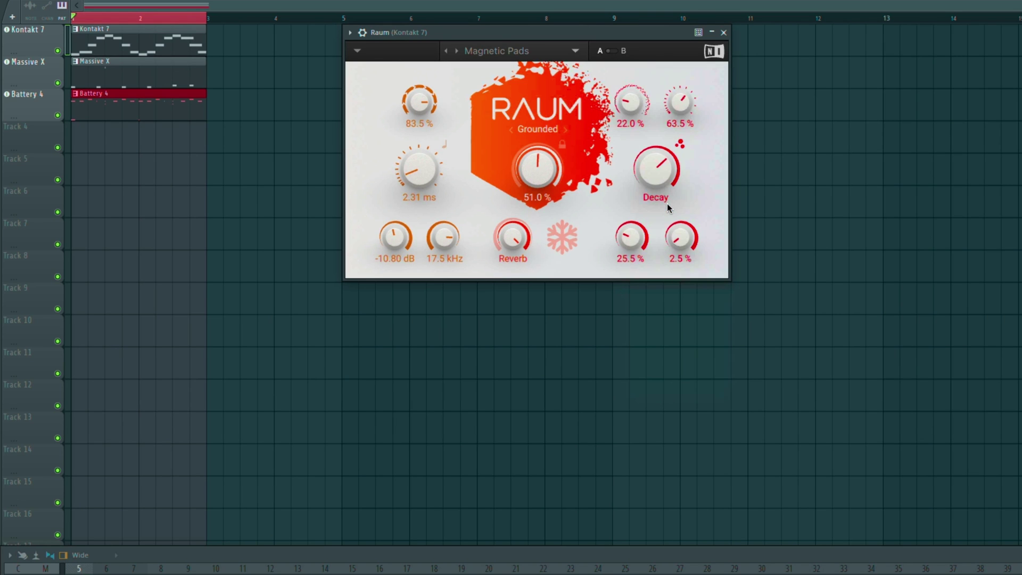
Start playback and nudge Raum's mix up to about 55.5%.
key("space")
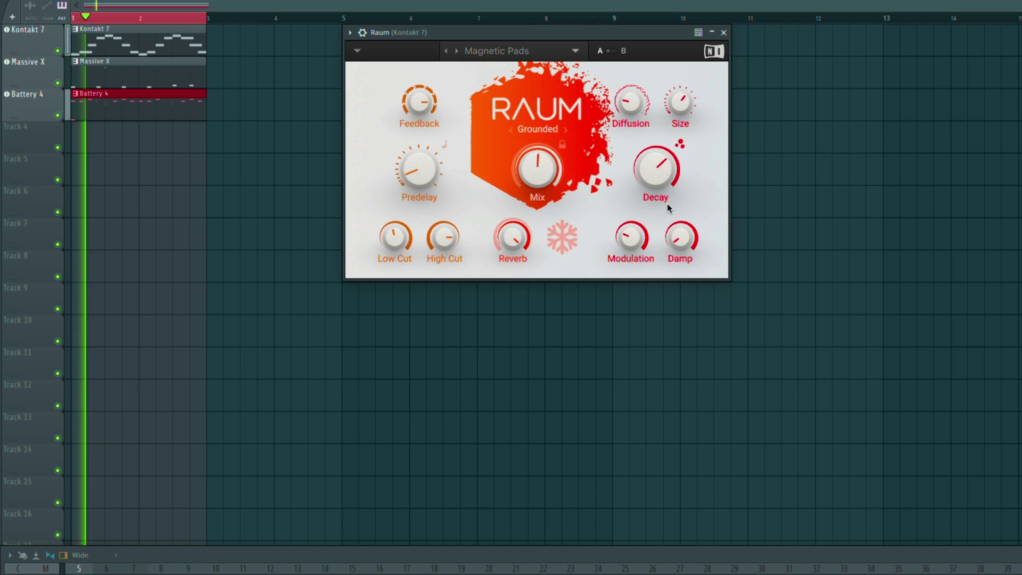
left_click_drag(538, 171, 545, 169)
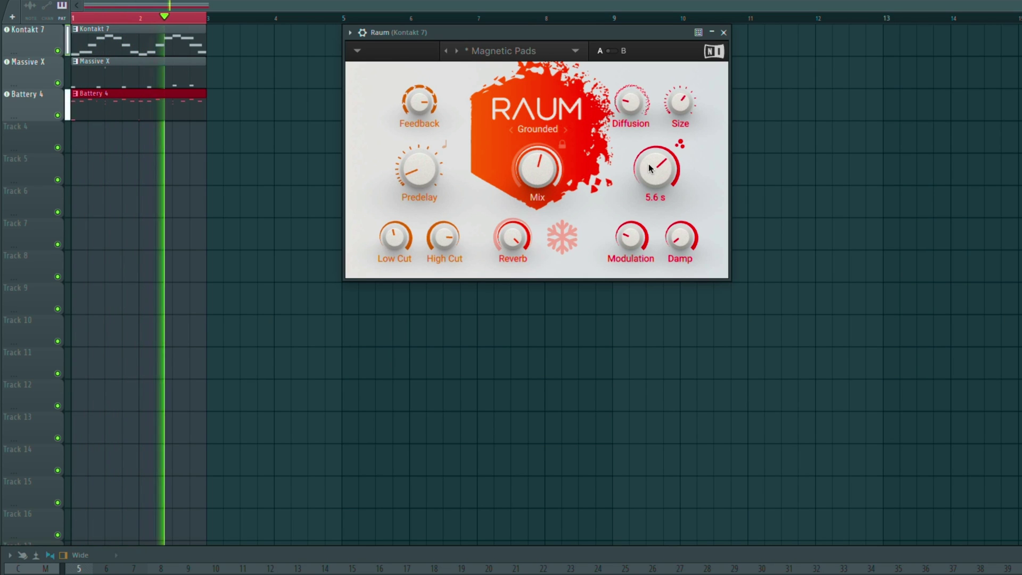
mouse_move(640, 228)
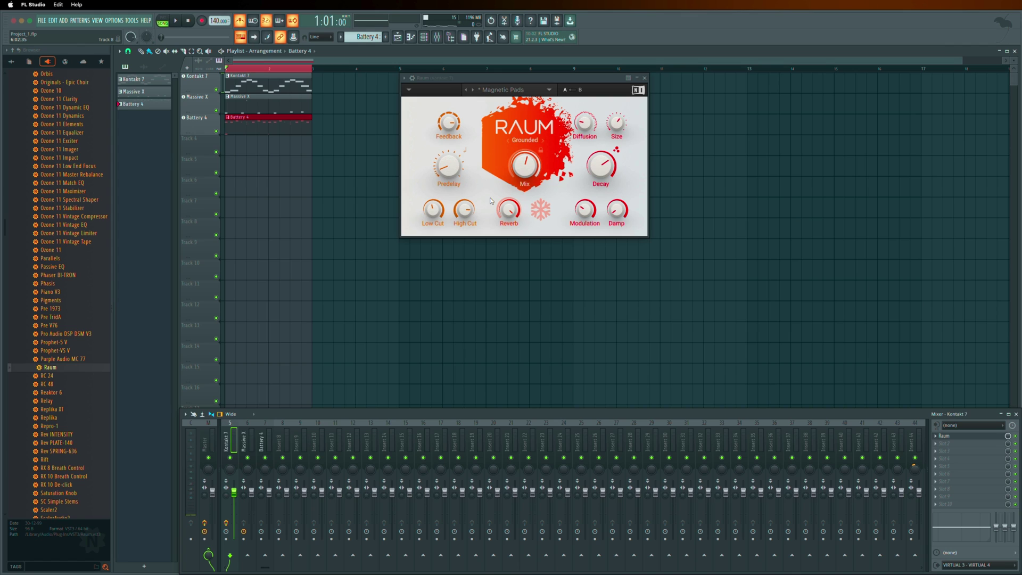
Close Raum and load Ozone 11 into the Master track's first FX slot via the plugin search.
left_click(644, 78)
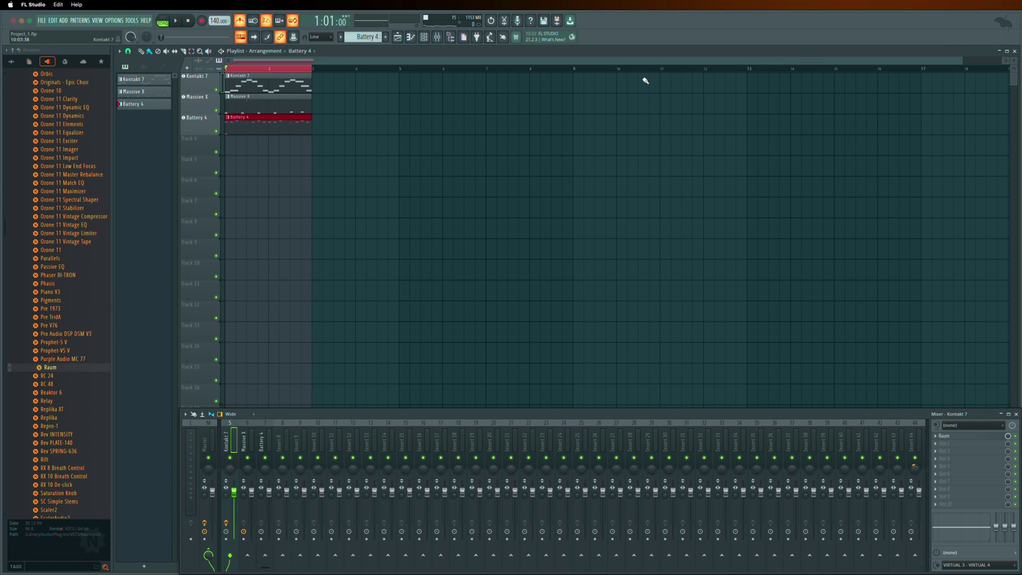
left_click(205, 442)
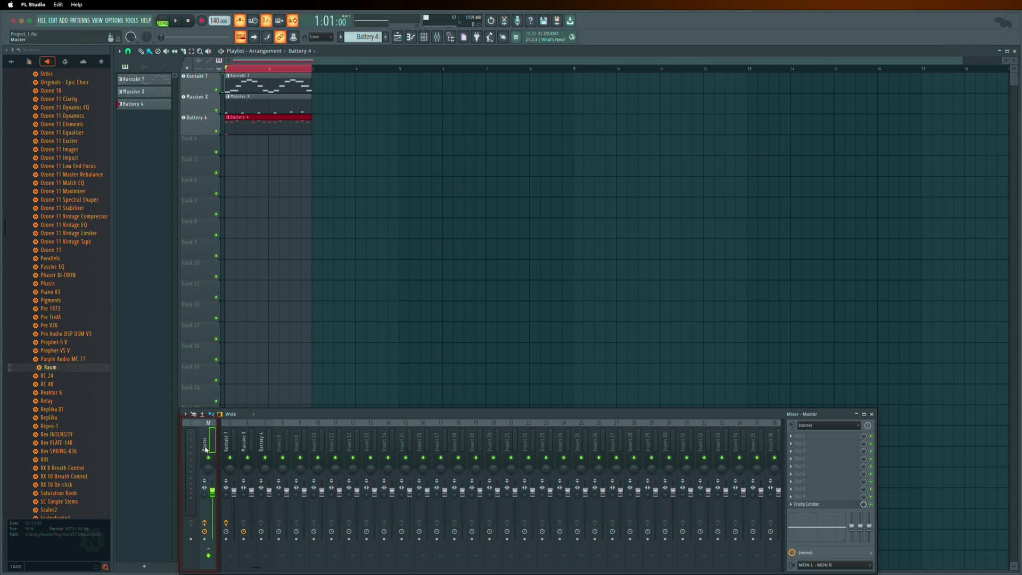
left_click(819, 438)
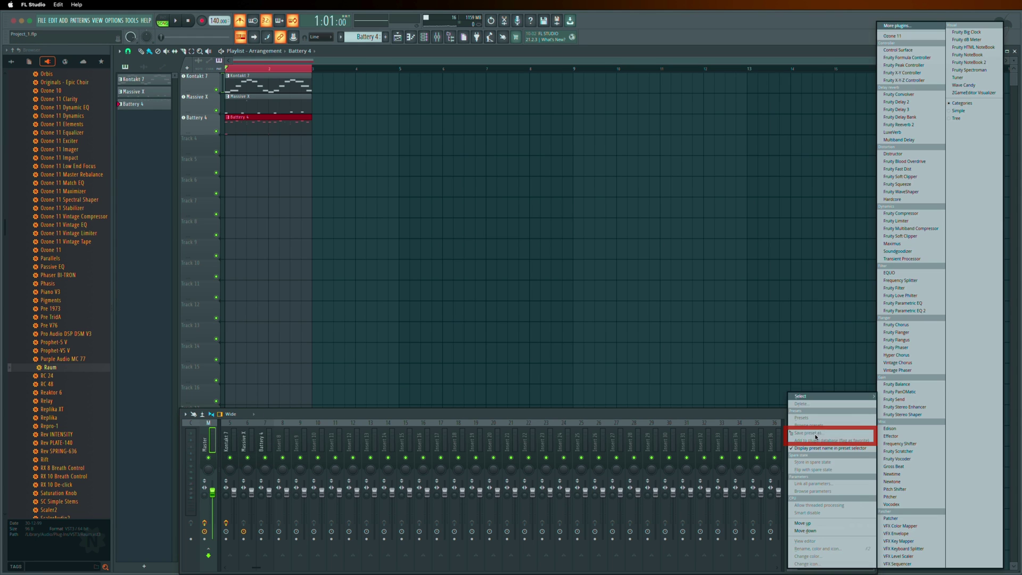
mouse_move(835, 396)
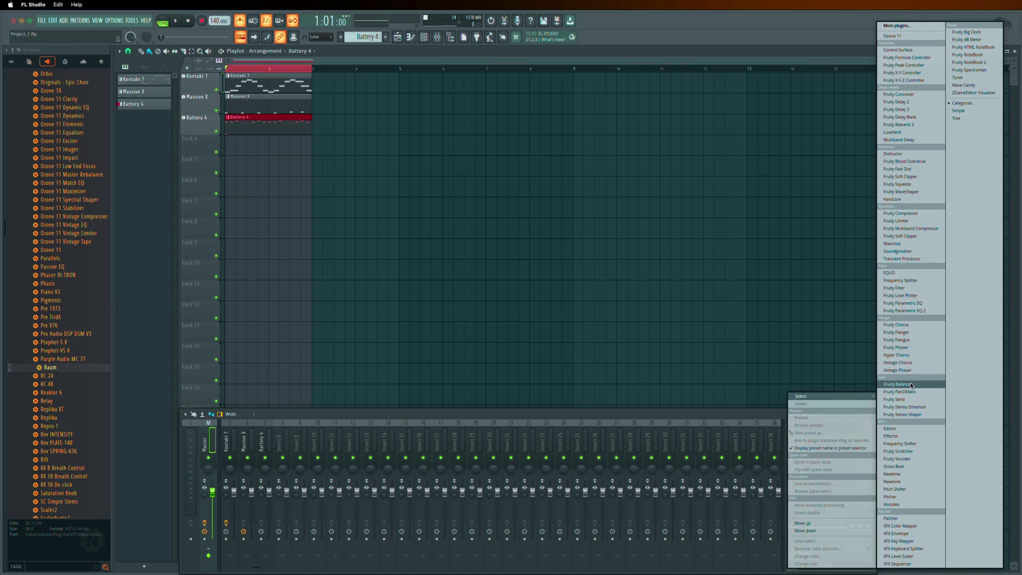
left_click(906, 26)
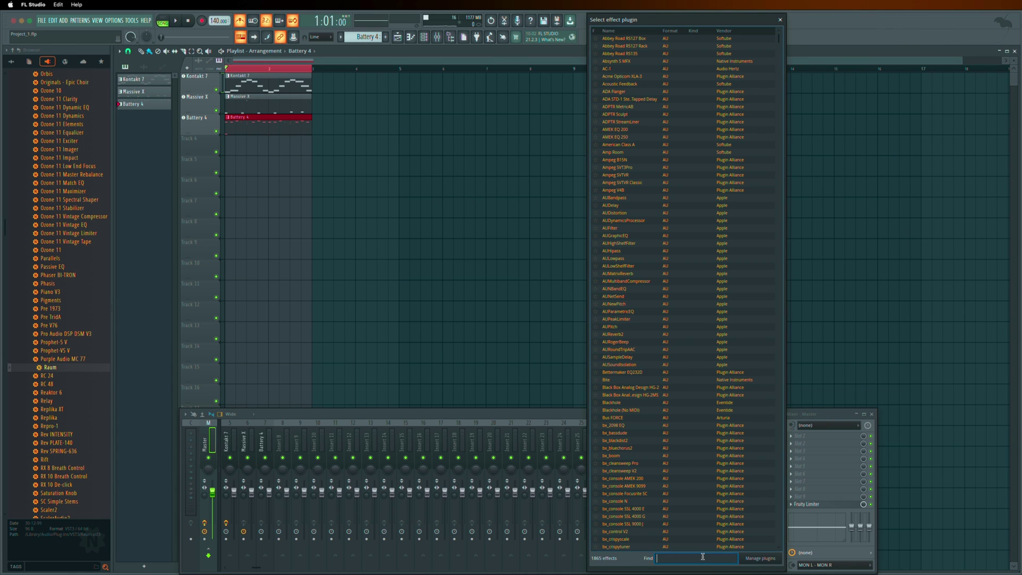
type("ozone 11")
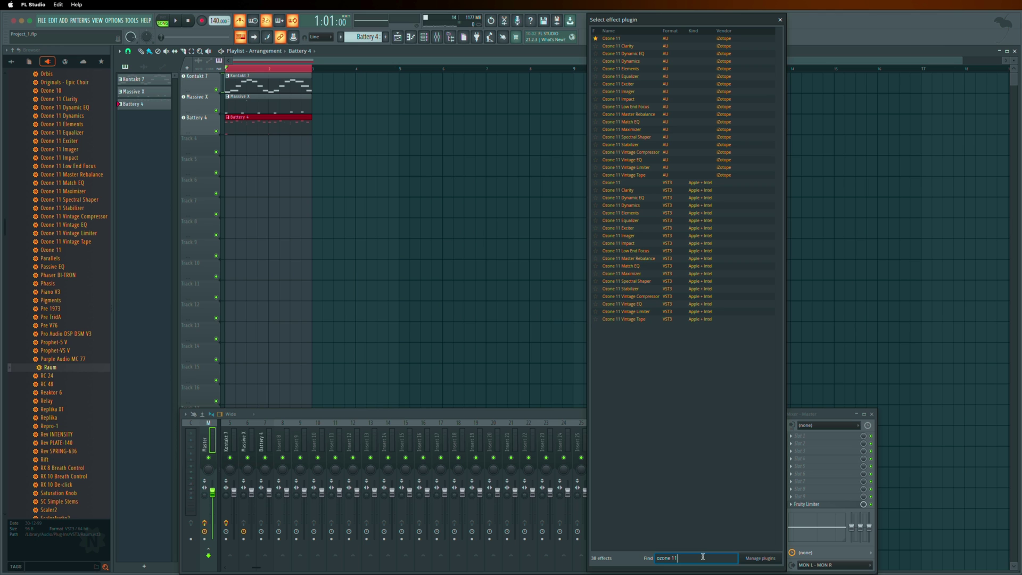
double_click(619, 40)
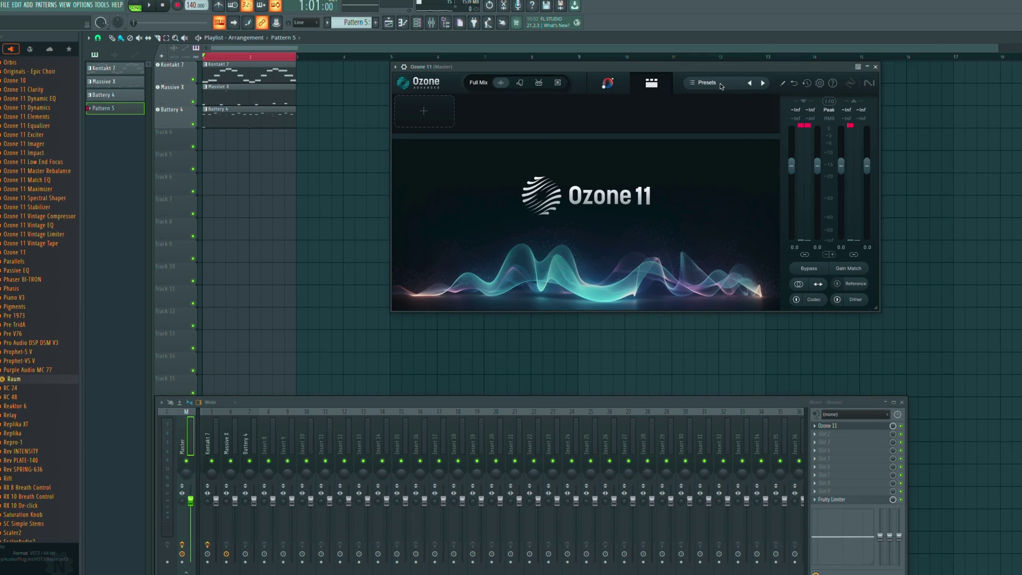
Load Ozone's All Purpose Mastering 'Depth and Clarity' preset and close the Preset Manager.
left_click(702, 97)
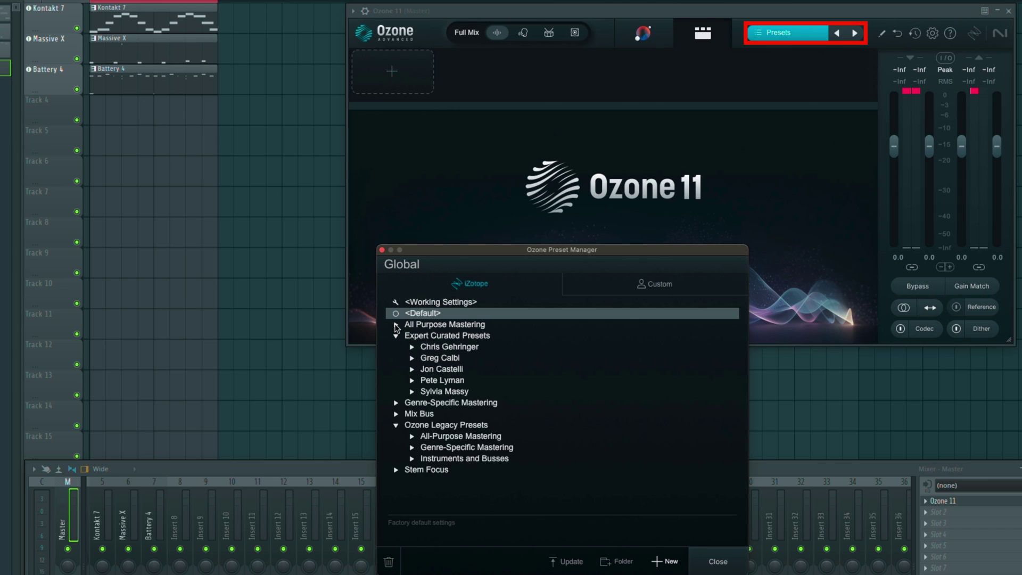
left_click(408, 313)
left_click(438, 392)
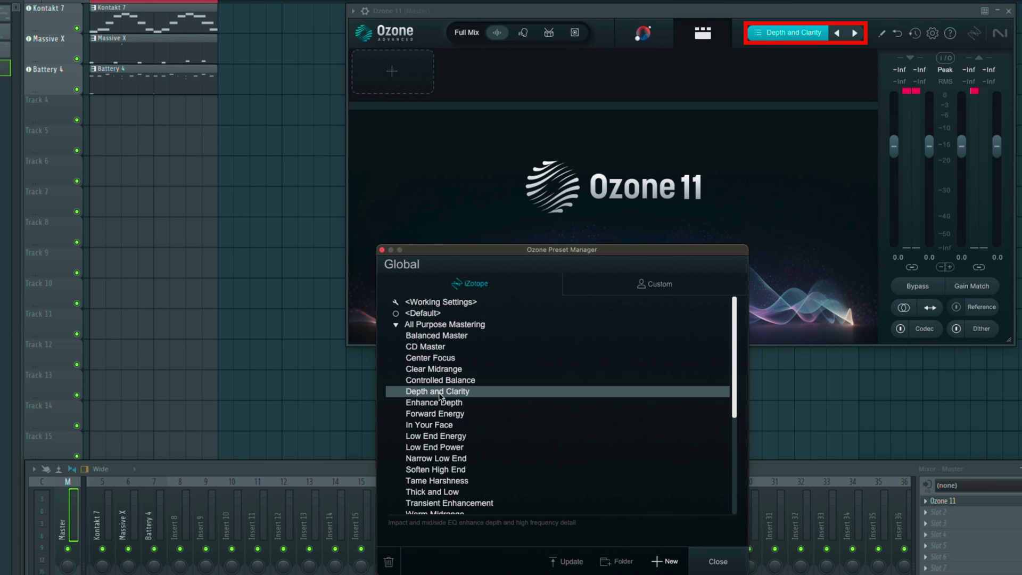
left_click(396, 324)
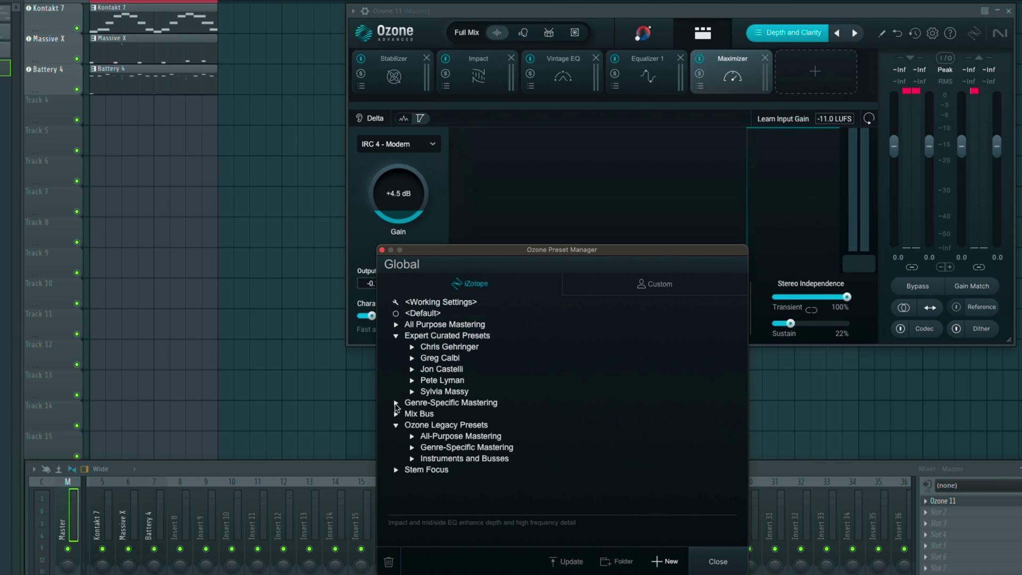
left_click(395, 403)
left_click(395, 403)
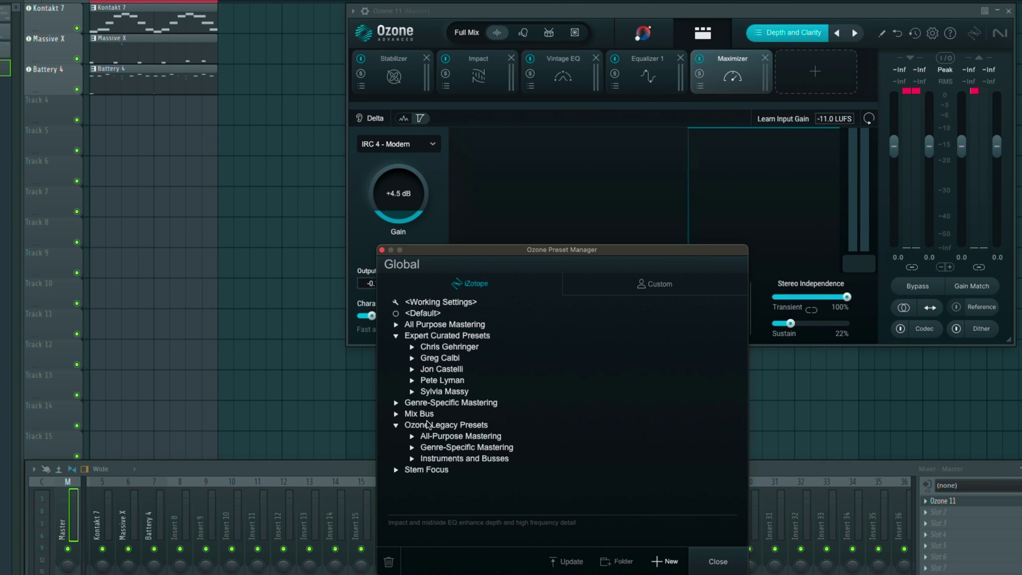
left_click(719, 561)
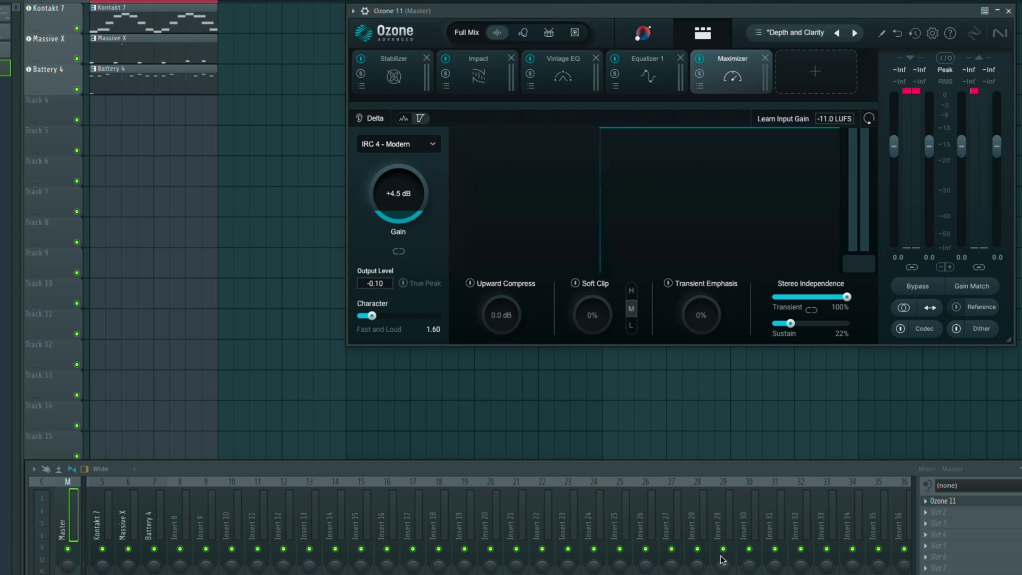
Run Ozone's Assistant on the playing song and set its target genre to Hip-hop/Rap.
left_click(644, 35)
key("space")
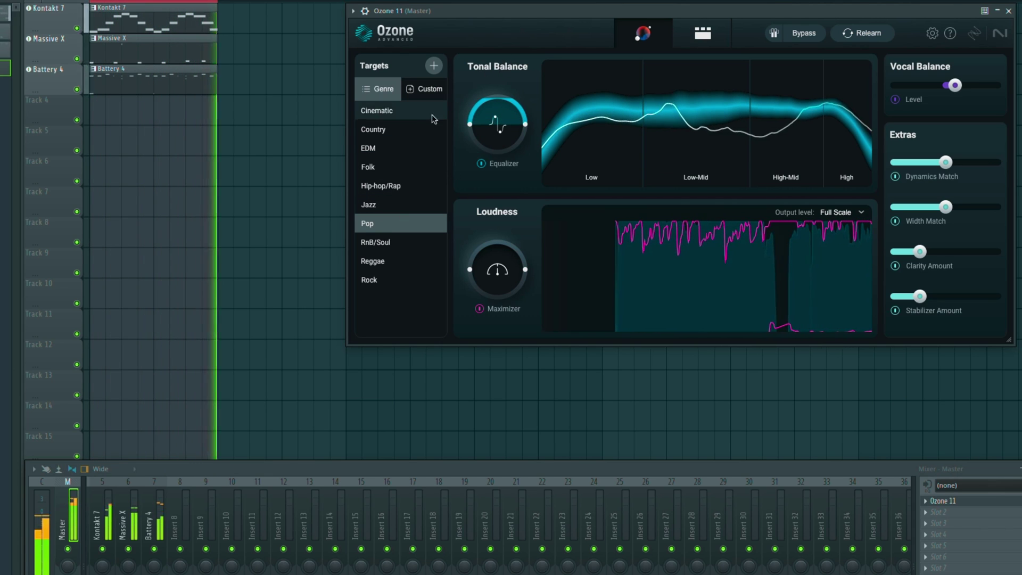
left_click(394, 188)
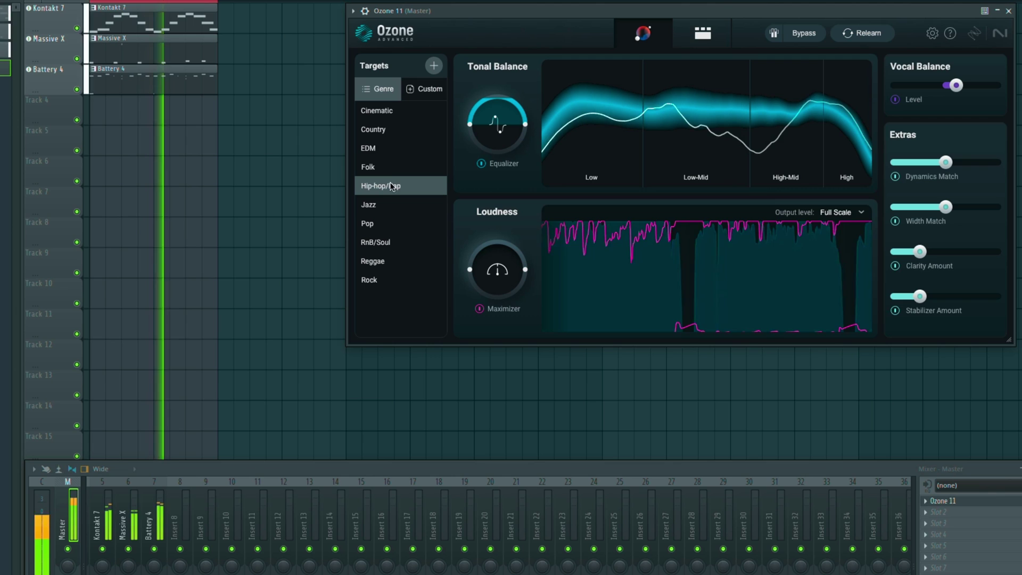
Retarget Ozone to EDM, review the Impact, Imager, Clarity, Stabilizer and Equalizer 1 modules, then stop playback.
left_click(385, 141)
left_click(703, 35)
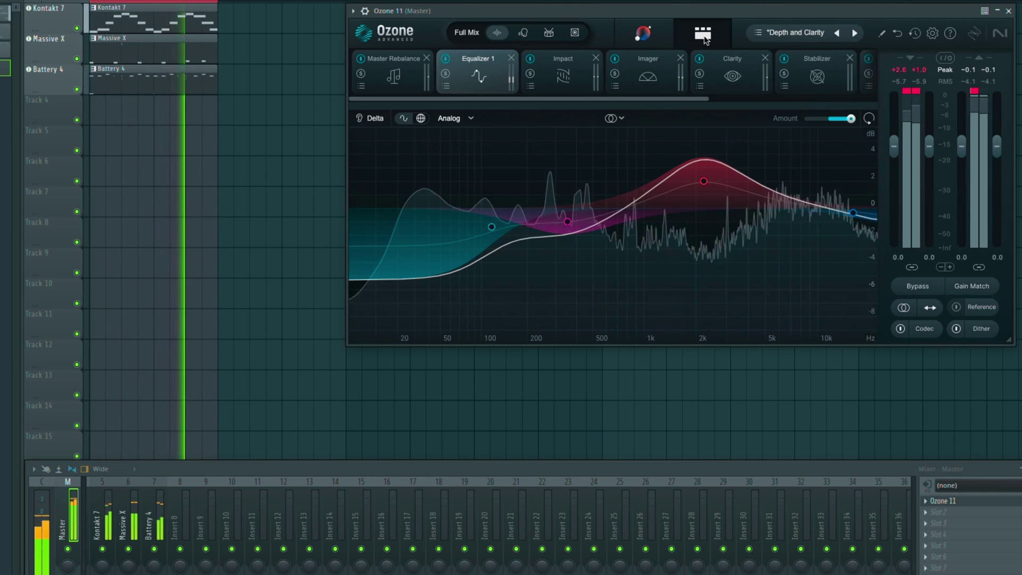
left_click(563, 77)
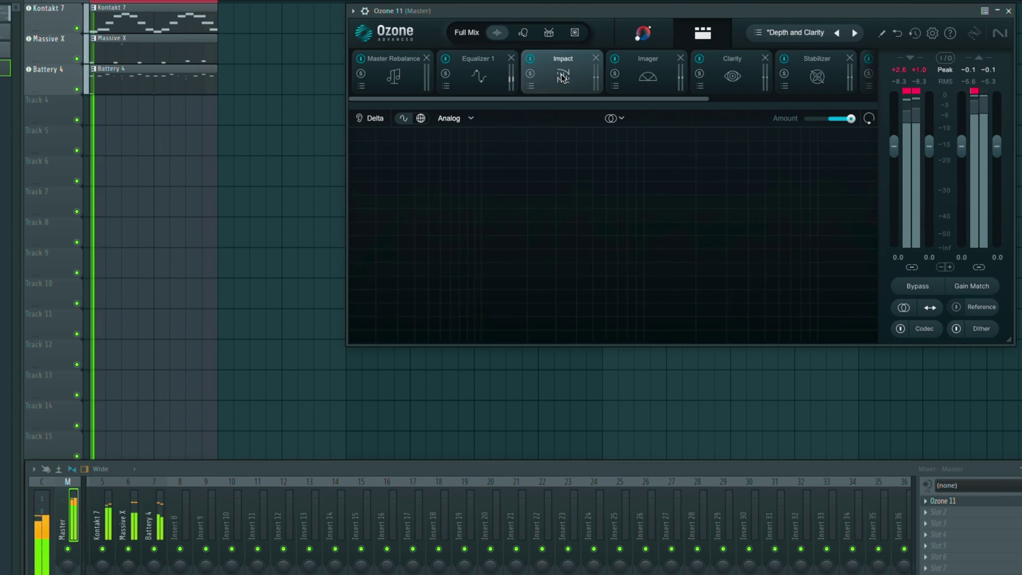
left_click(652, 74)
left_click(731, 68)
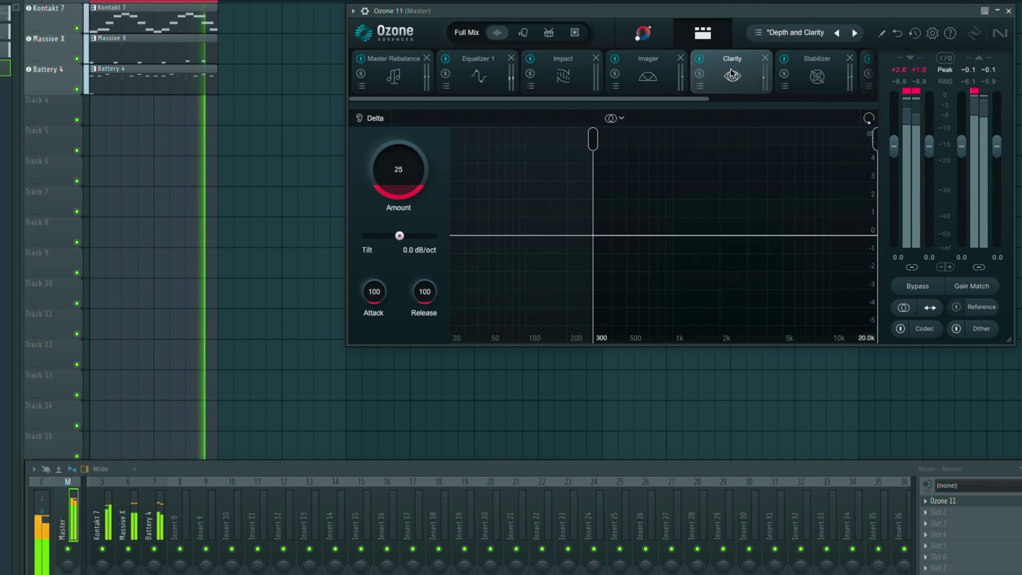
left_click(818, 74)
left_click(453, 73)
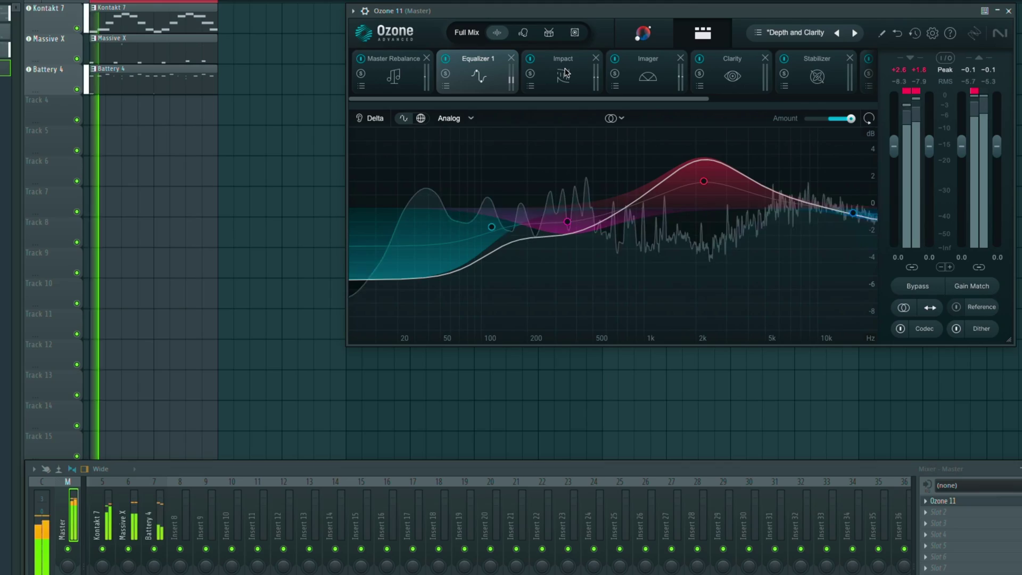
key("space")
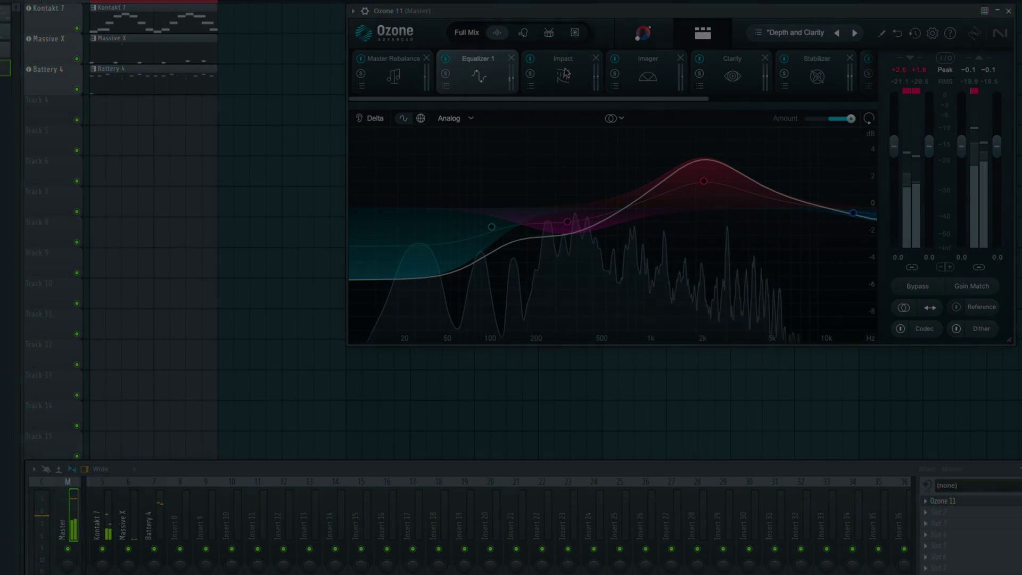